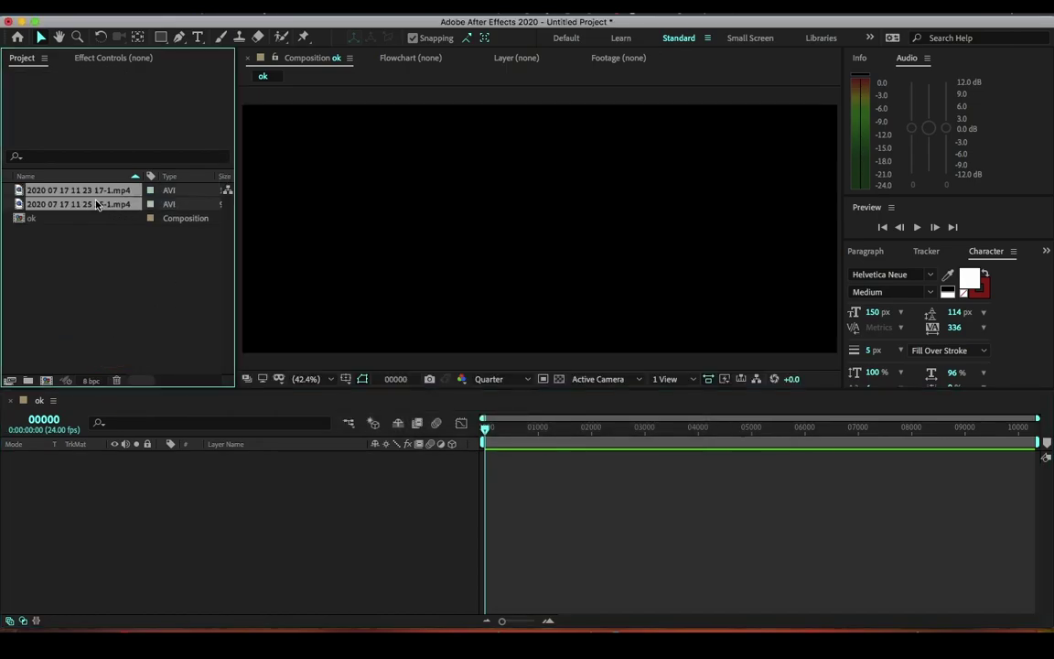
{"action": "left_click", "coordinate": [89, 230]}
{"action": "left_click", "coordinate": [77, 205]}
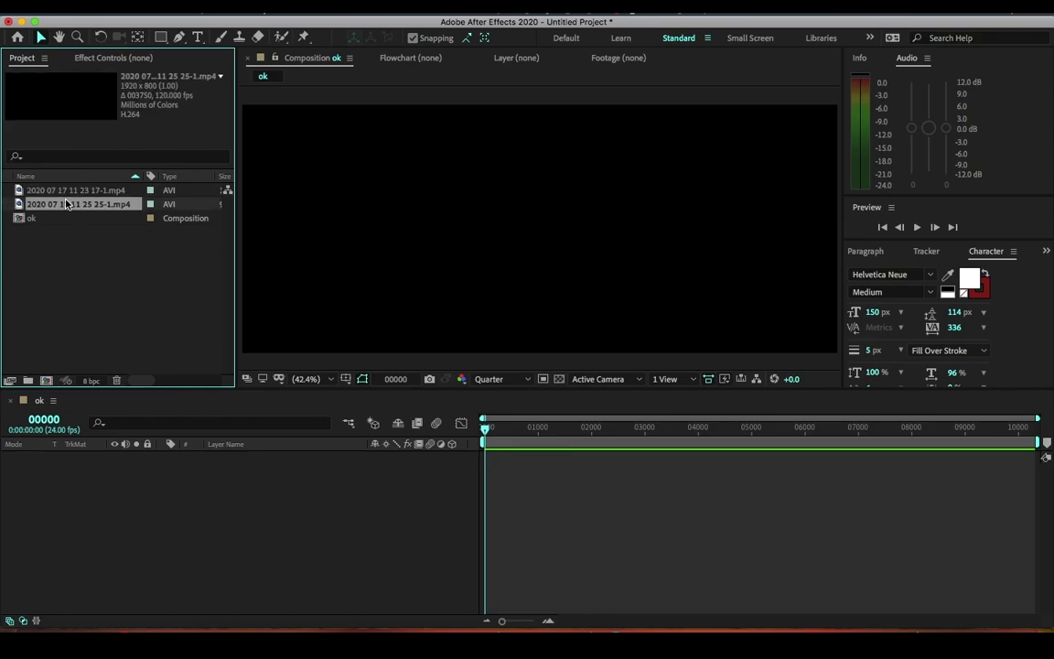
{"action": "left_click", "coordinate": [74, 190]}
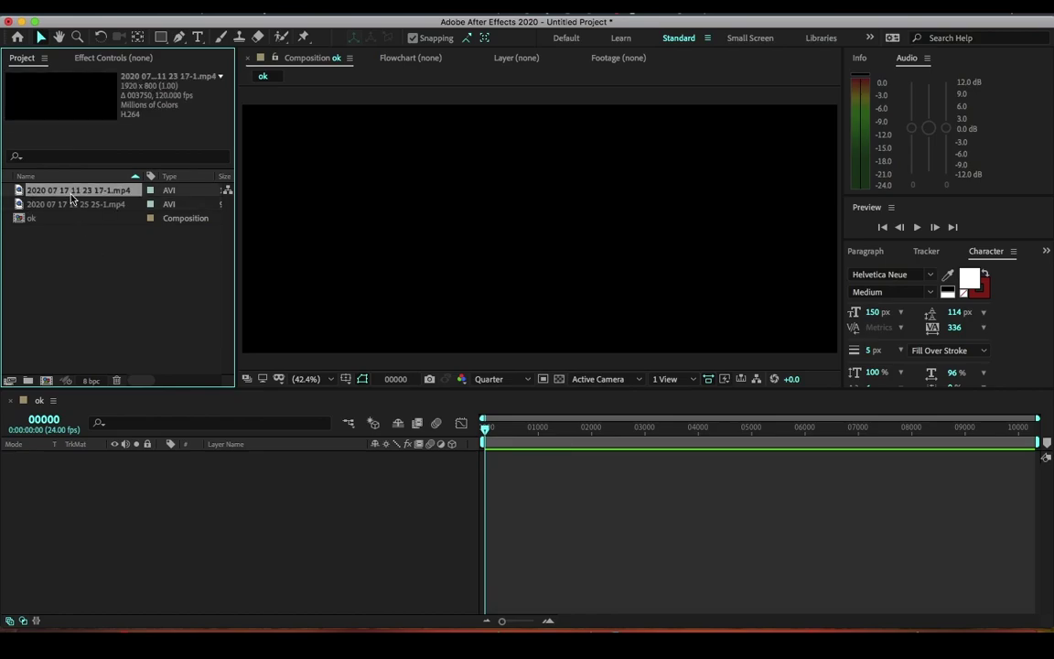
{"action": "left_click_drag", "start_coordinate": [73, 191], "coordinate": [337, 465]}
Scrub to preview the clip, then drag the second MP4 clip into the composition
{"action": "left_click_drag", "start_coordinate": [484, 428], "coordinate": [503, 430]}
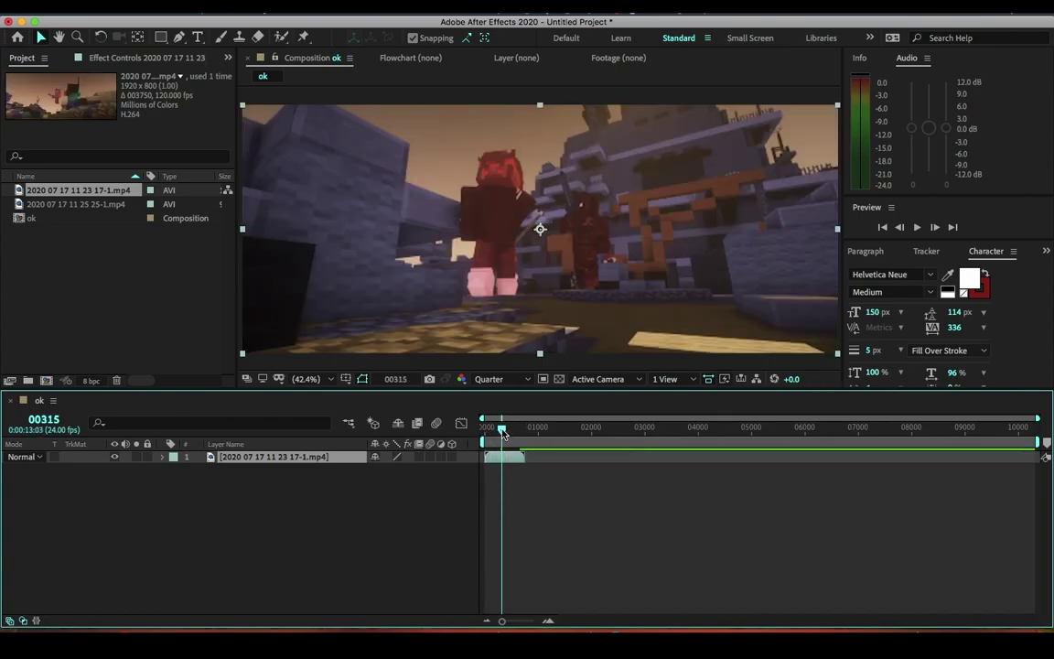
{"action": "left_click_drag", "start_coordinate": [502, 430], "coordinate": [498, 430]}
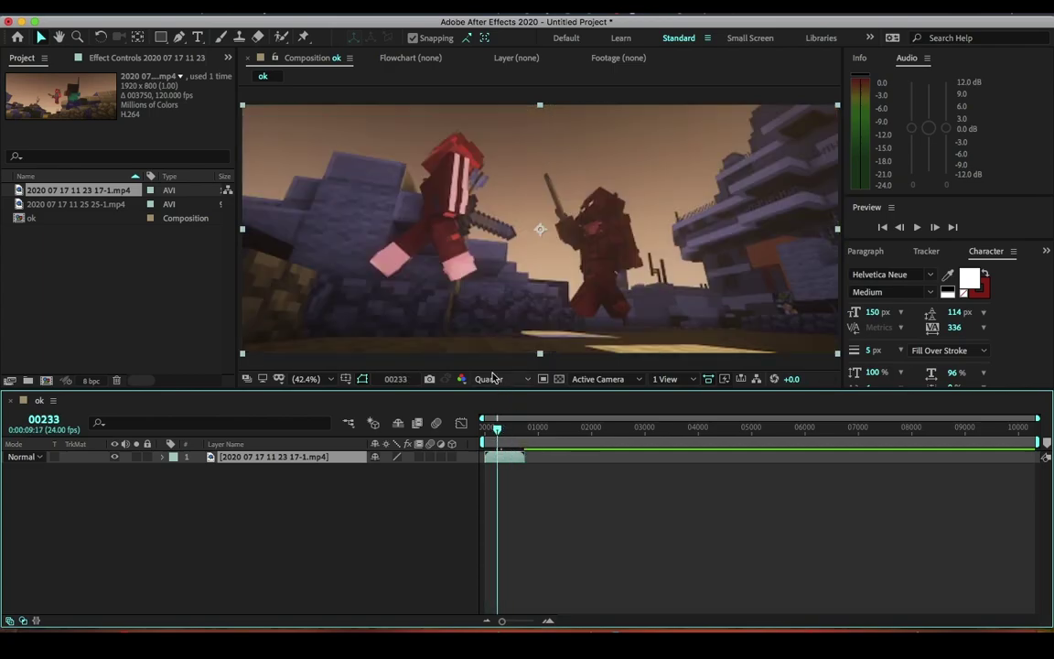
{"action": "left_click_drag", "start_coordinate": [64, 203], "coordinate": [149, 474]}
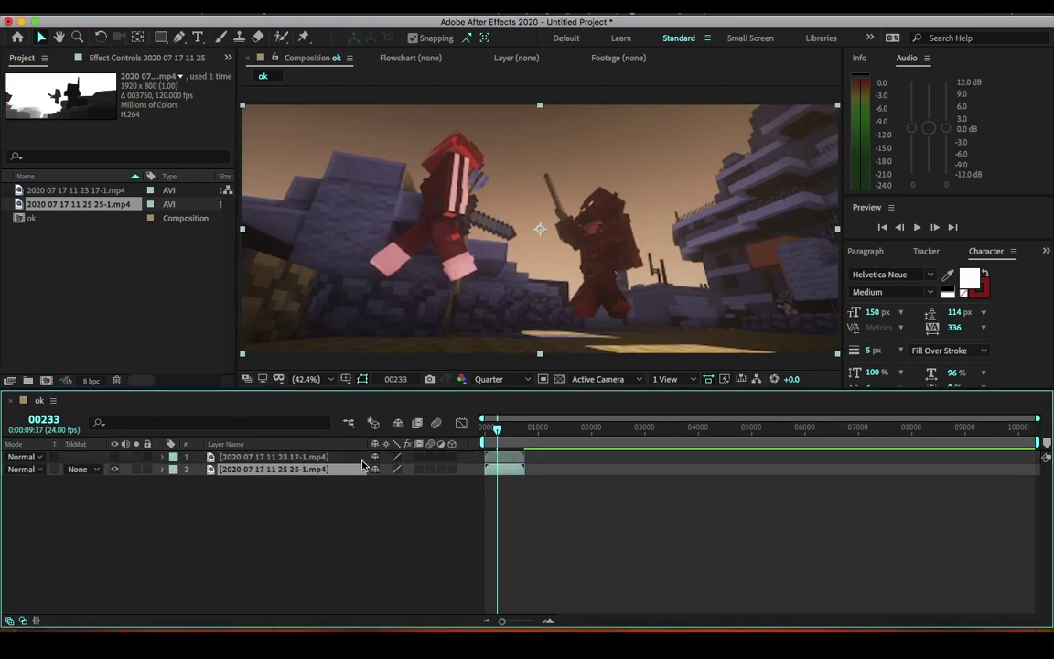
Jump to frame 00398, show layer 1 again and scrub to compare colour and depth footage
{"action": "left_click", "coordinate": [507, 429]}
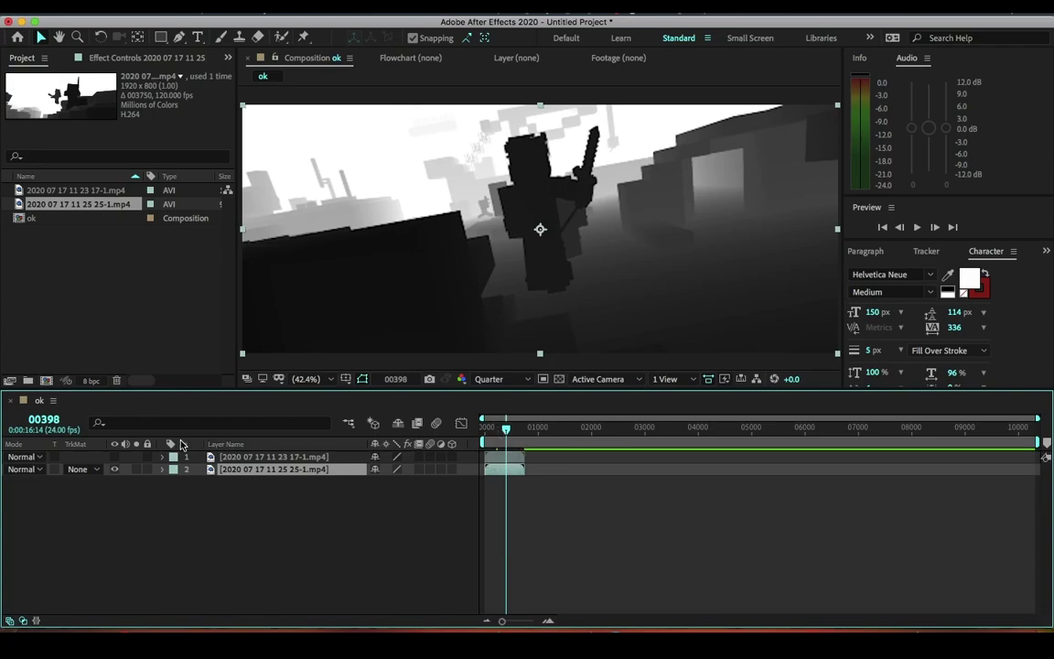
{"action": "left_click", "coordinate": [115, 456]}
{"action": "left_click_drag", "start_coordinate": [506, 428], "coordinate": [517, 430]}
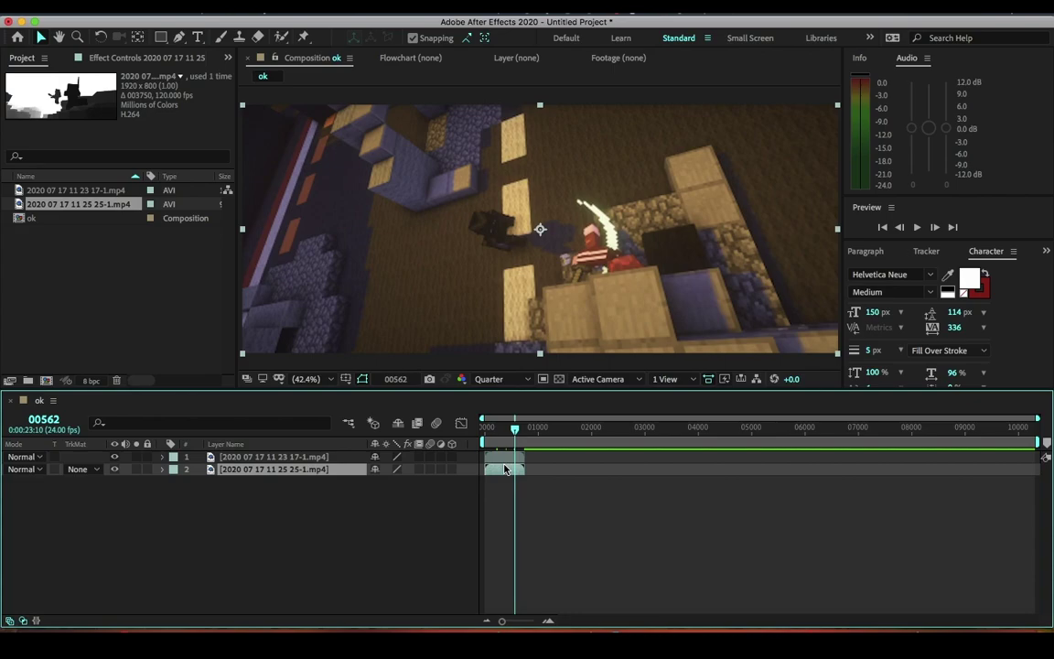
Rename the colour footage layer to 'Normal'
{"action": "left_click", "coordinate": [503, 426]}
{"action": "key", "text": "equal"}
{"action": "key", "text": "equal"}
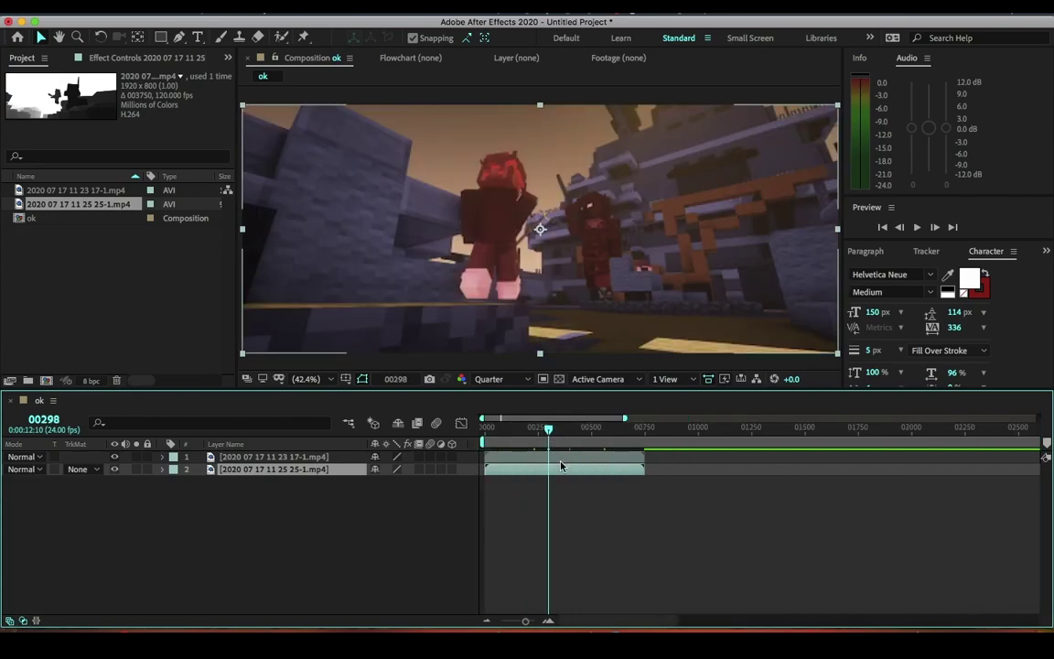
{"action": "left_click", "coordinate": [311, 457]}
{"action": "left_click", "coordinate": [317, 474]}
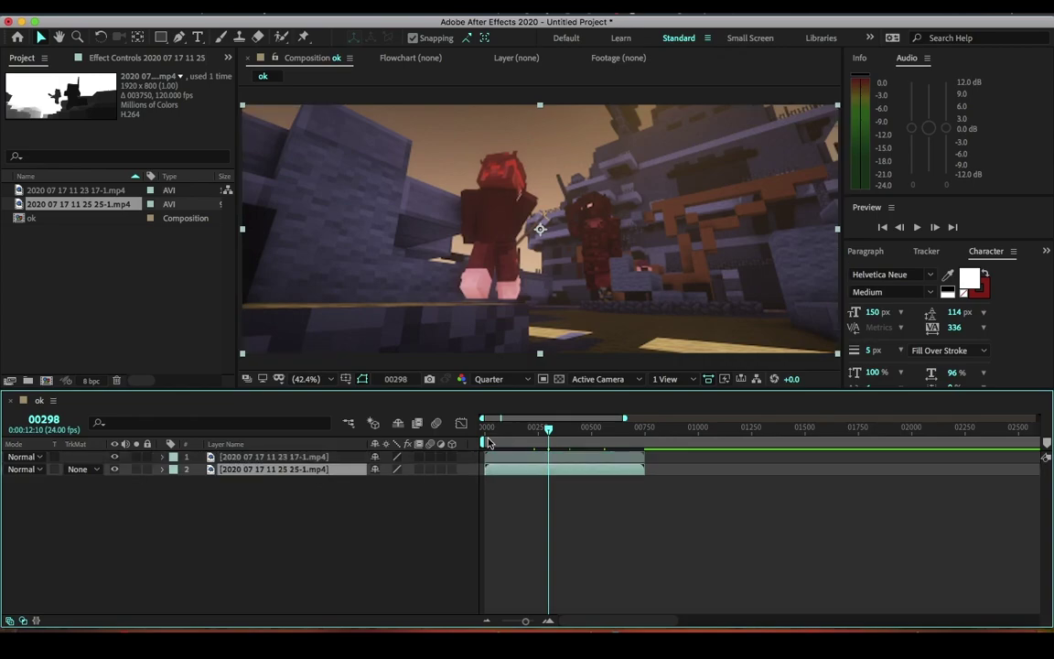
{"action": "left_click", "coordinate": [220, 452]}
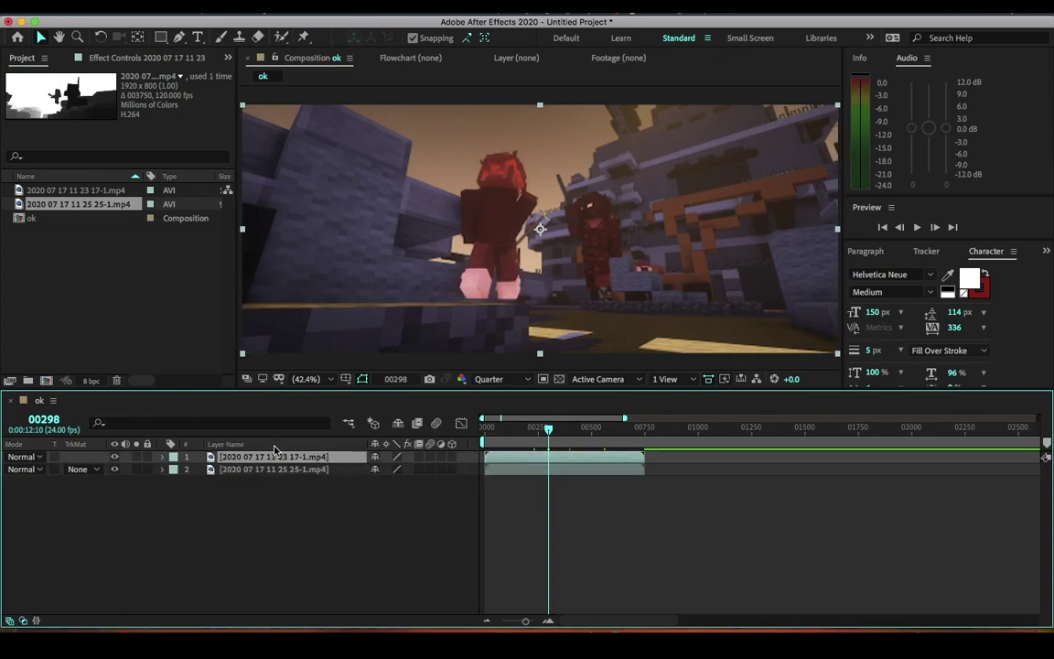
{"action": "key", "text": "Return"}
{"action": "type", "text": "Normal"}
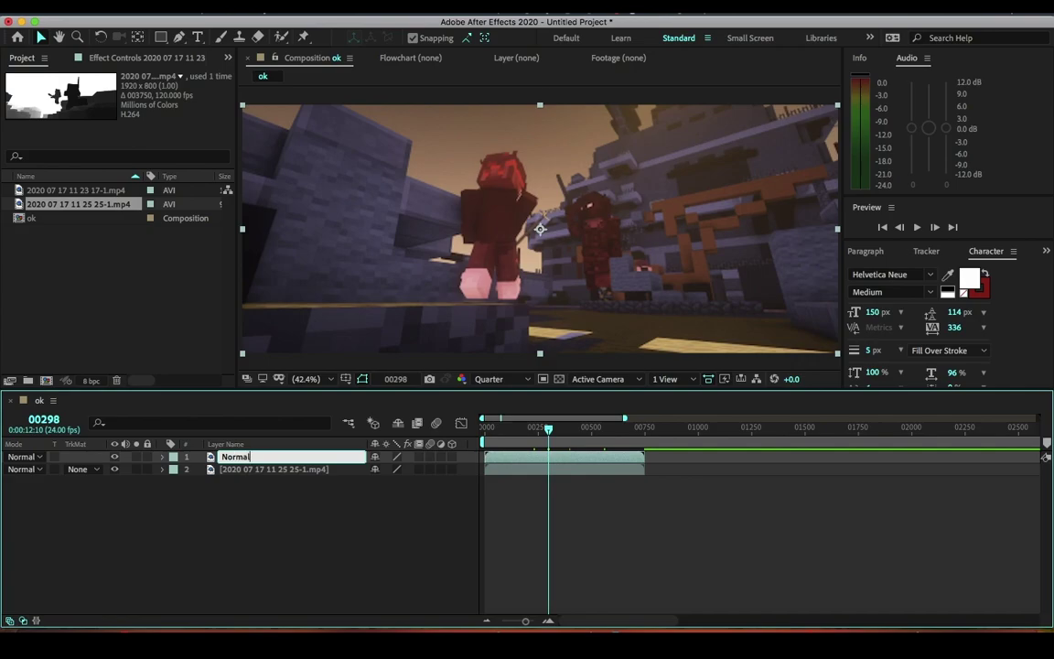
{"action": "key", "text": "Return"}
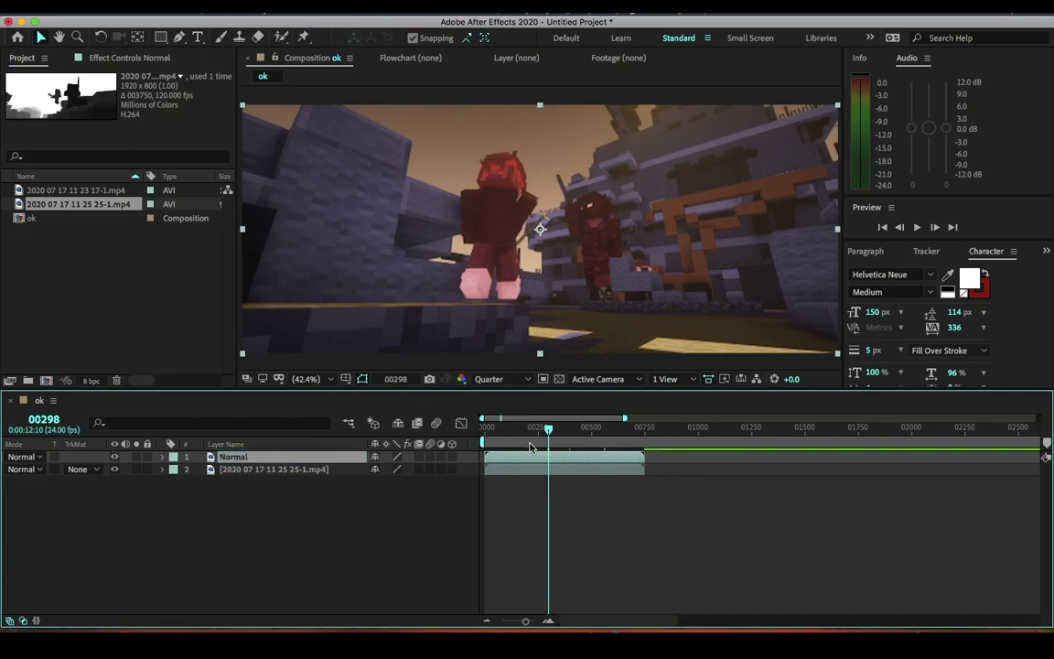
Rename the depth clip layer to 'DOF' and toggle Normal's visibility to check the depth pass
{"action": "left_click", "coordinate": [230, 471]}
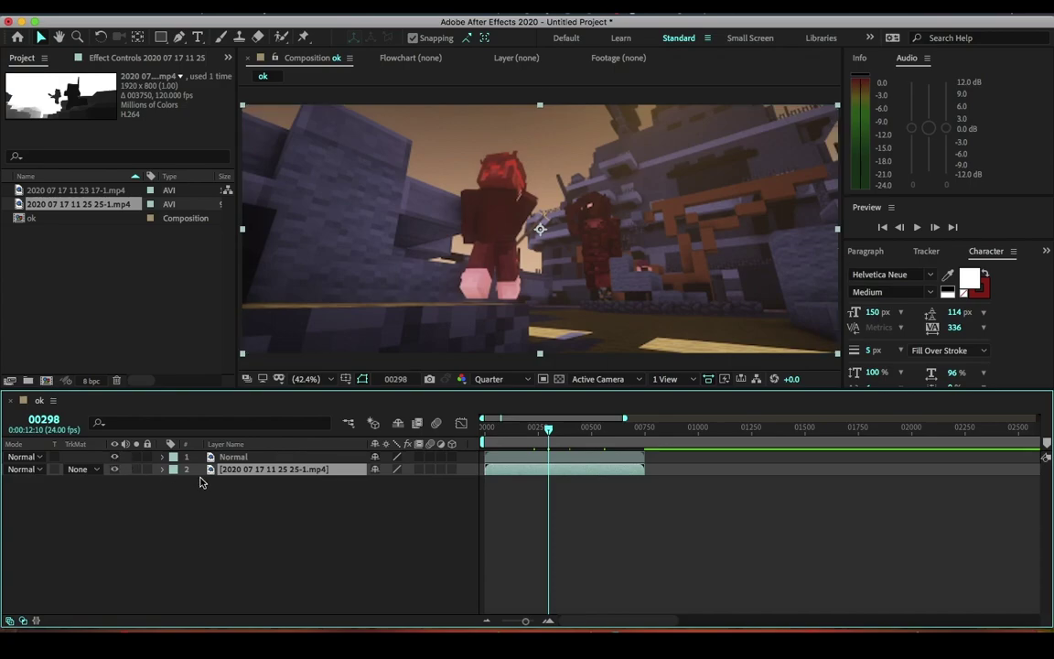
{"action": "key", "text": "Return"}
{"action": "type", "text": "DOF"}
{"action": "key", "text": "Return"}
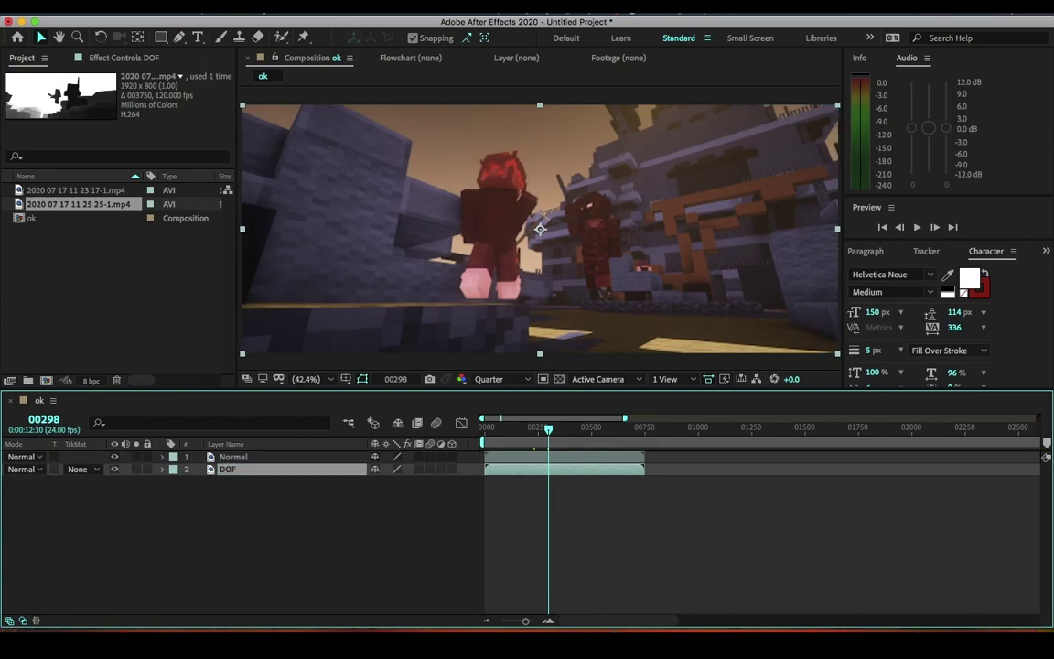
{"action": "left_click", "coordinate": [114, 457]}
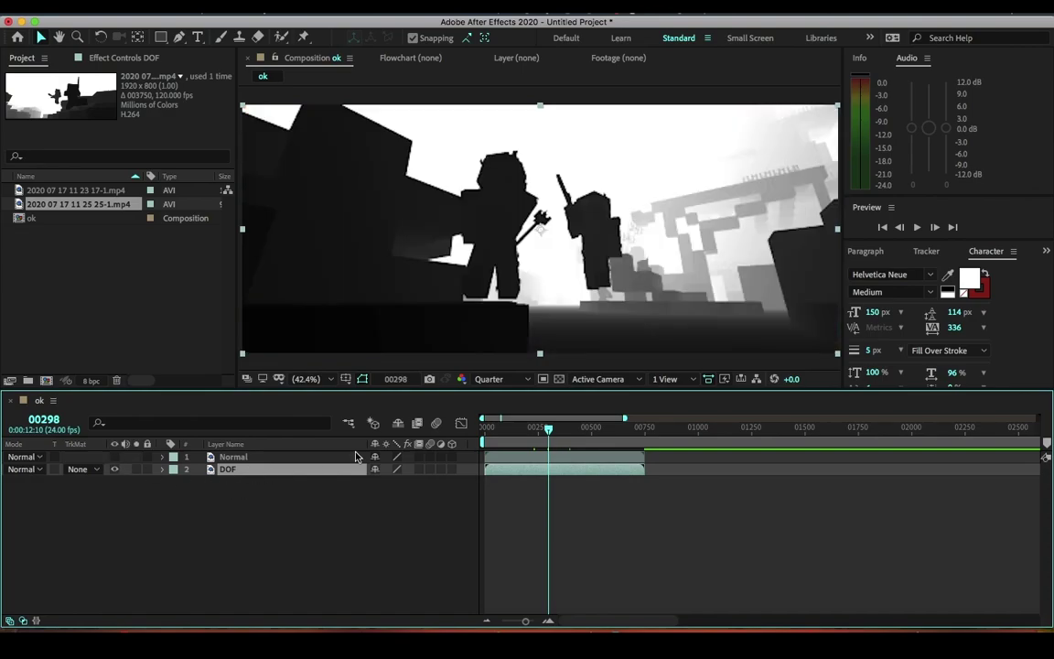
{"action": "left_click", "coordinate": [114, 458]}
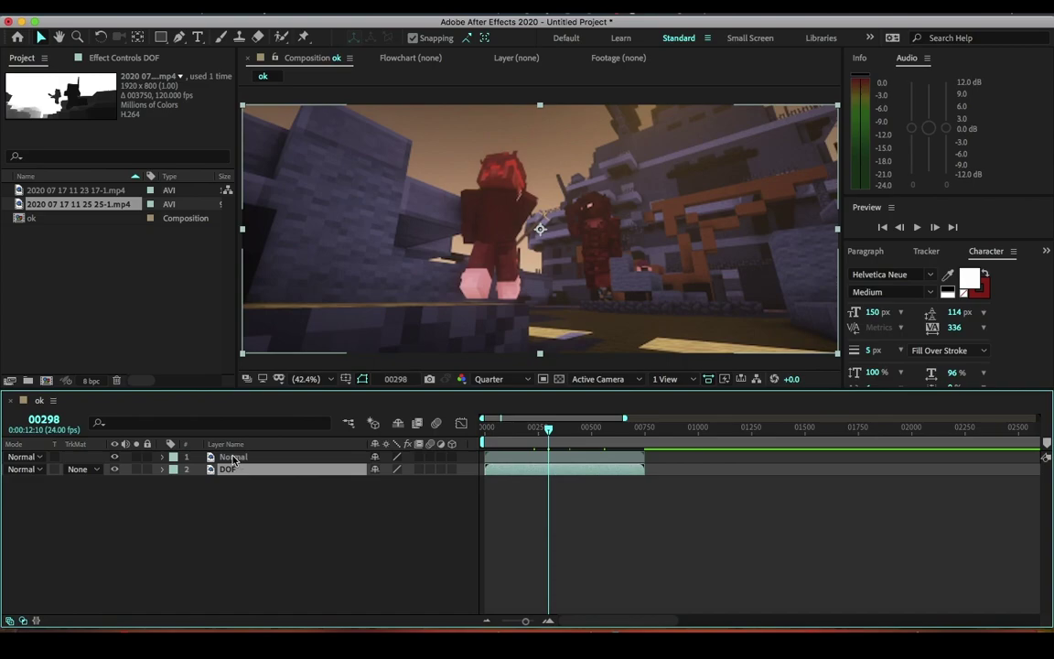
Move Normal below DOF and duplicate it to create Normal 2
{"action": "left_click_drag", "start_coordinate": [246, 461], "coordinate": [245, 479]}
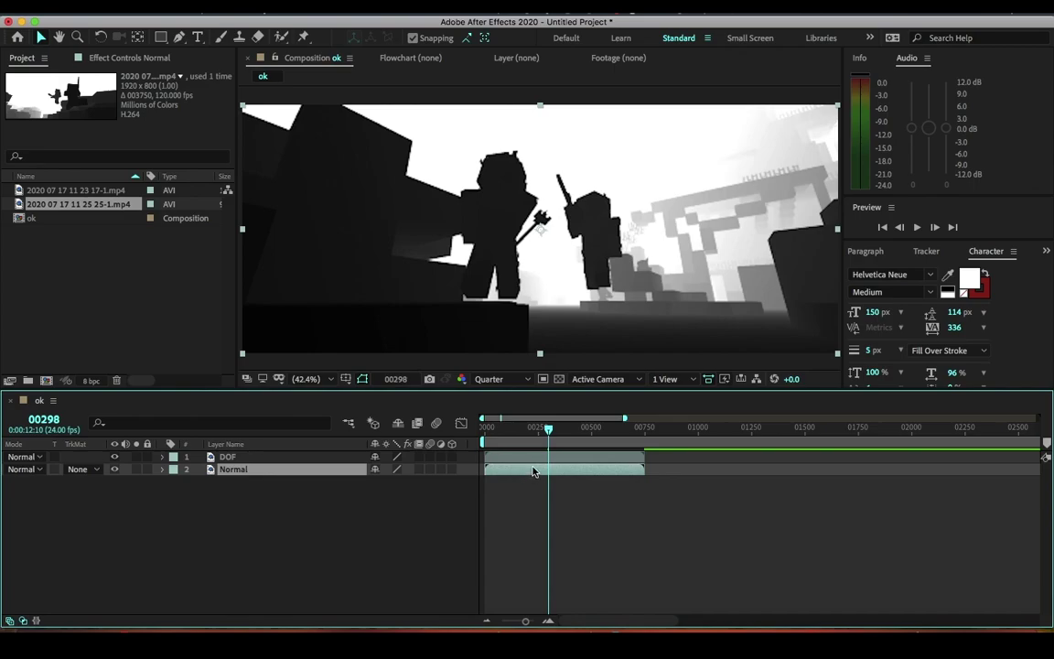
{"action": "key", "text": "cmd+d"}
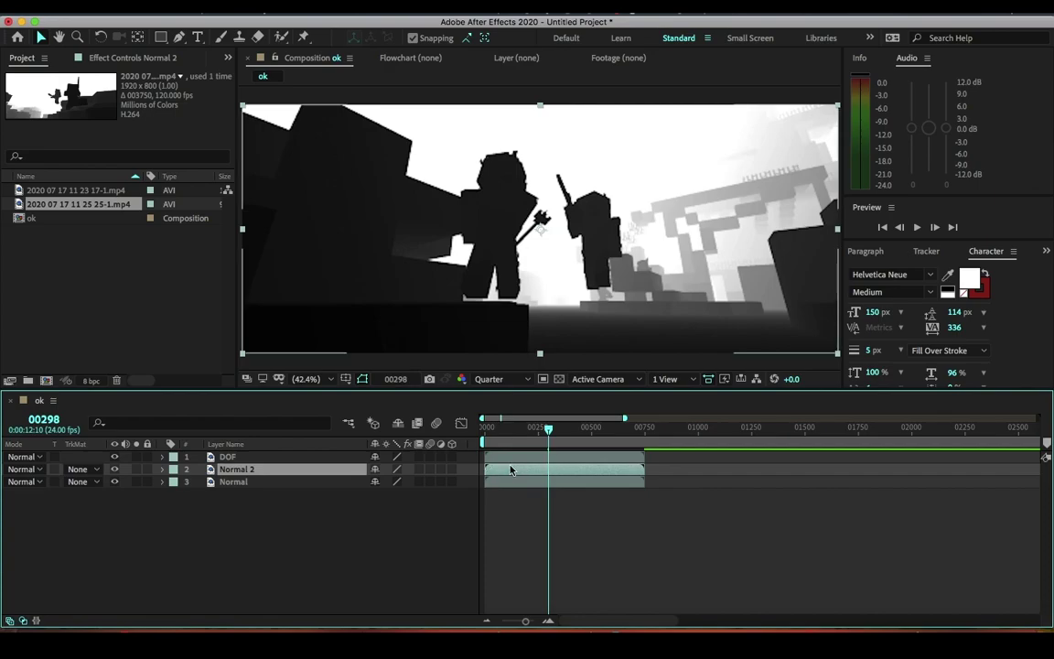
Set Normal 2's track matte to Luma Inverted Matte "DOF"
{"action": "left_click", "coordinate": [115, 457]}
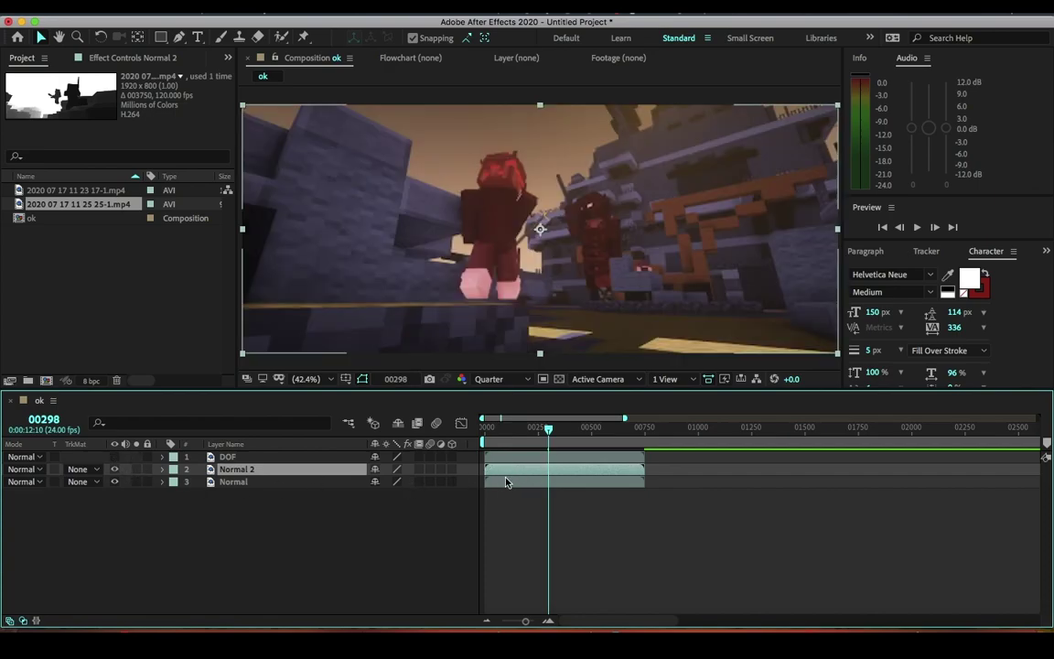
{"action": "left_click", "coordinate": [114, 456]}
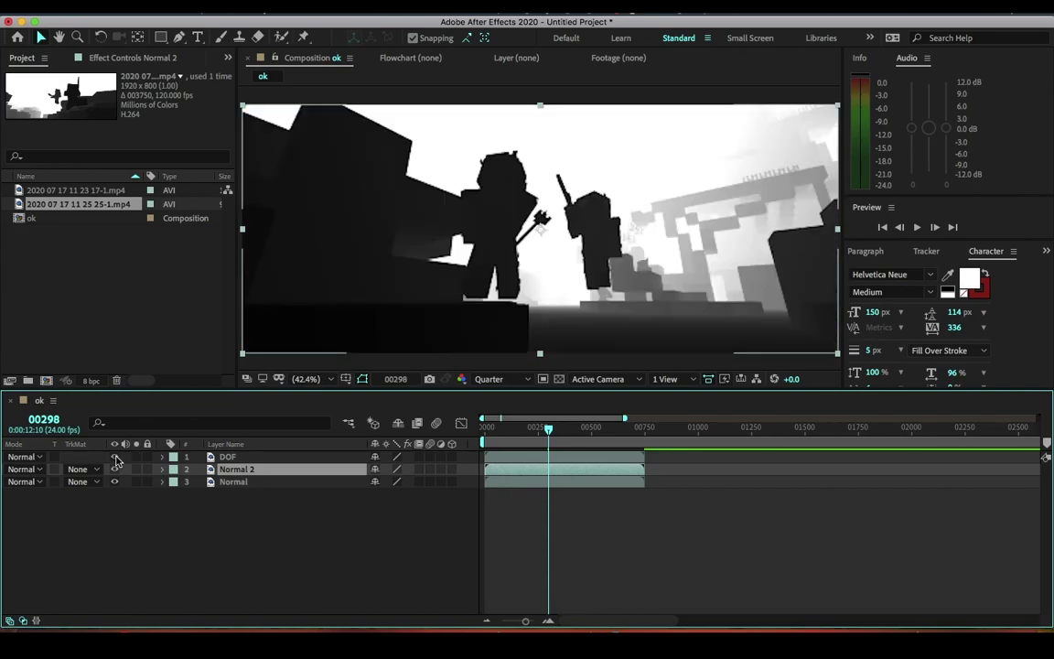
{"action": "left_click", "coordinate": [92, 471]}
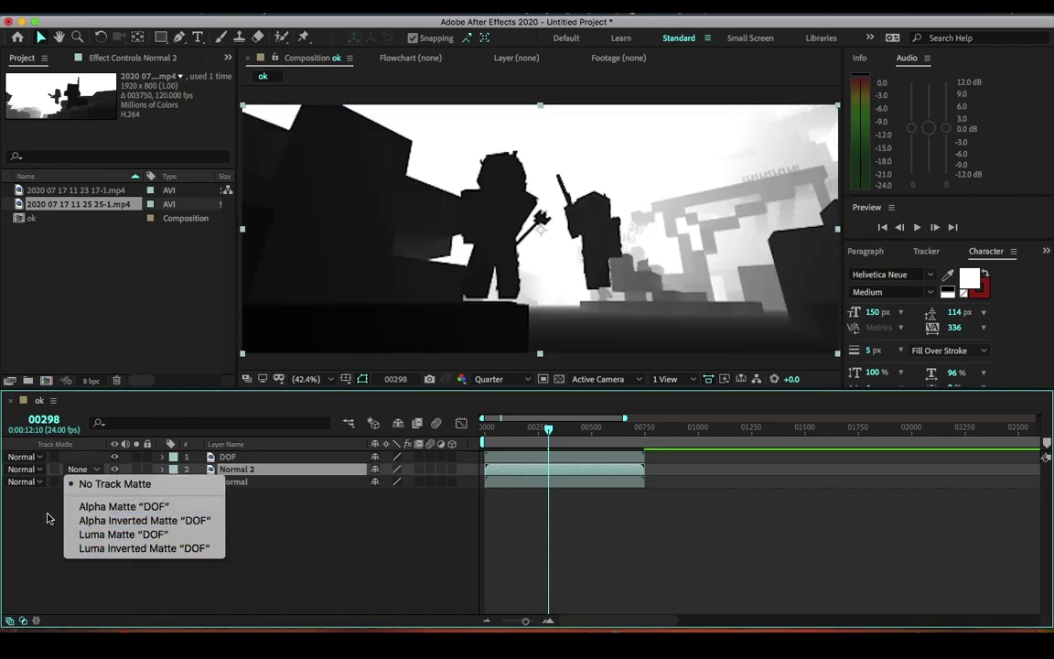
{"action": "key", "text": "Escape"}
{"action": "left_click", "coordinate": [23, 622]}
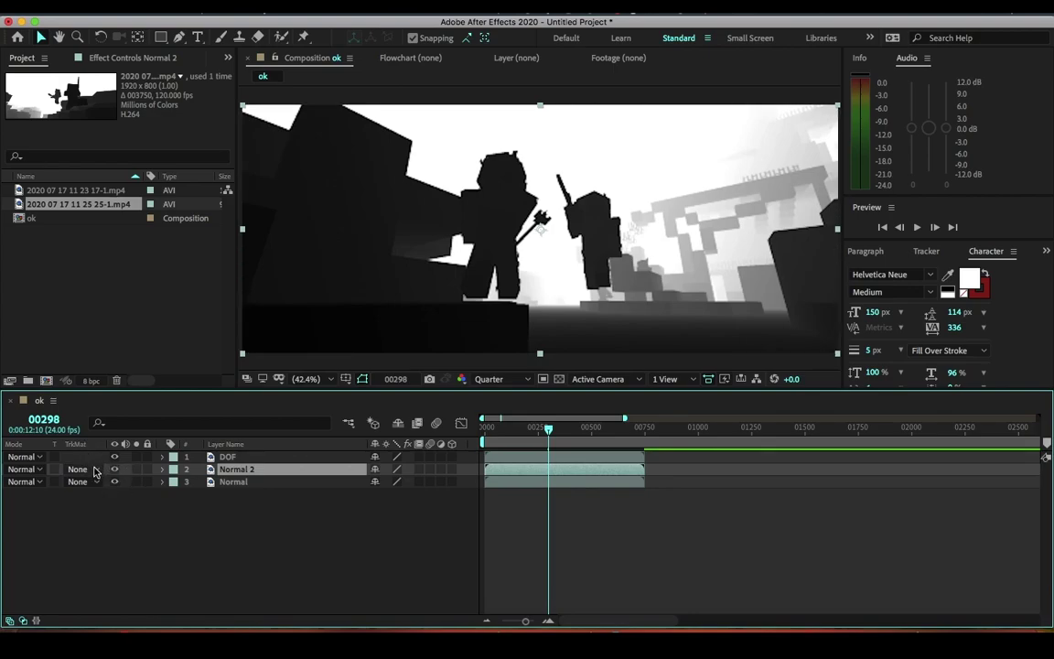
{"action": "left_click", "coordinate": [98, 472]}
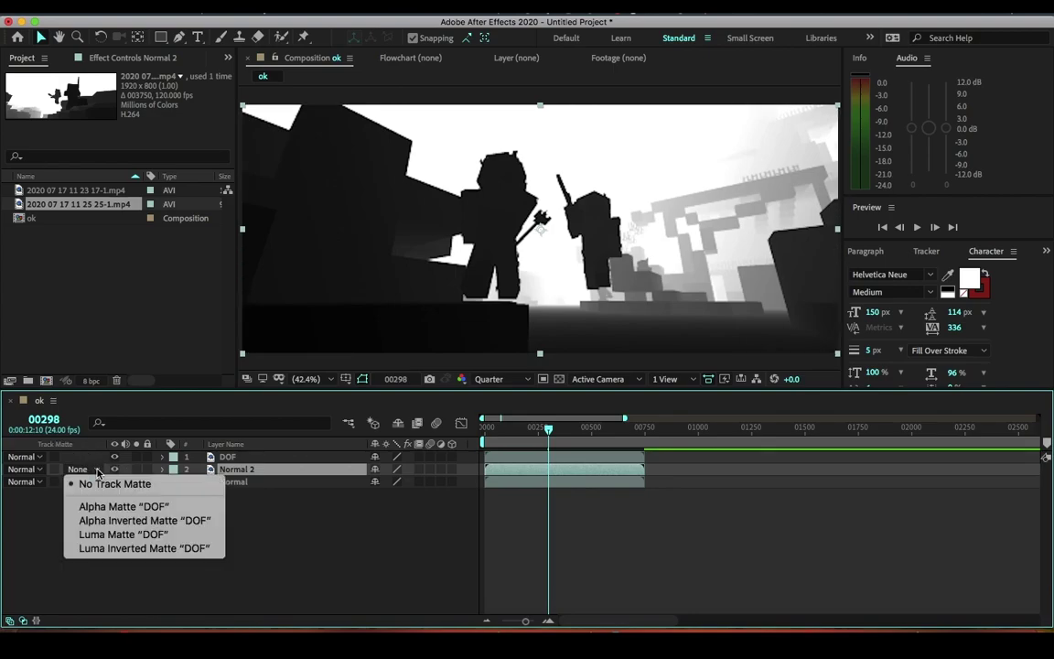
{"action": "left_click", "coordinate": [113, 549]}
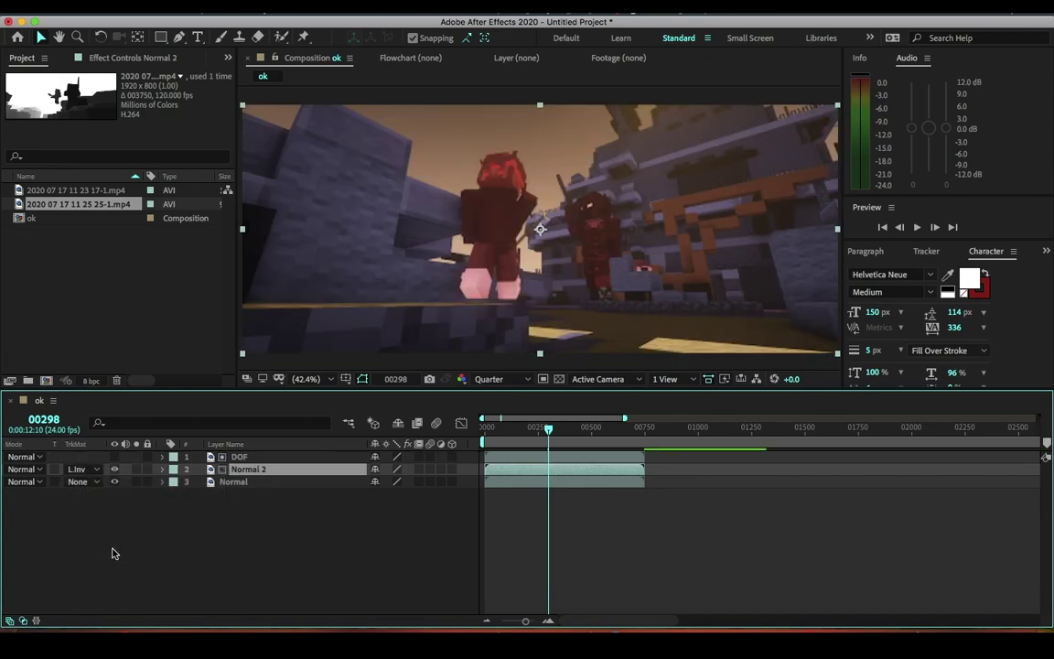
{"action": "left_click", "coordinate": [520, 483]}
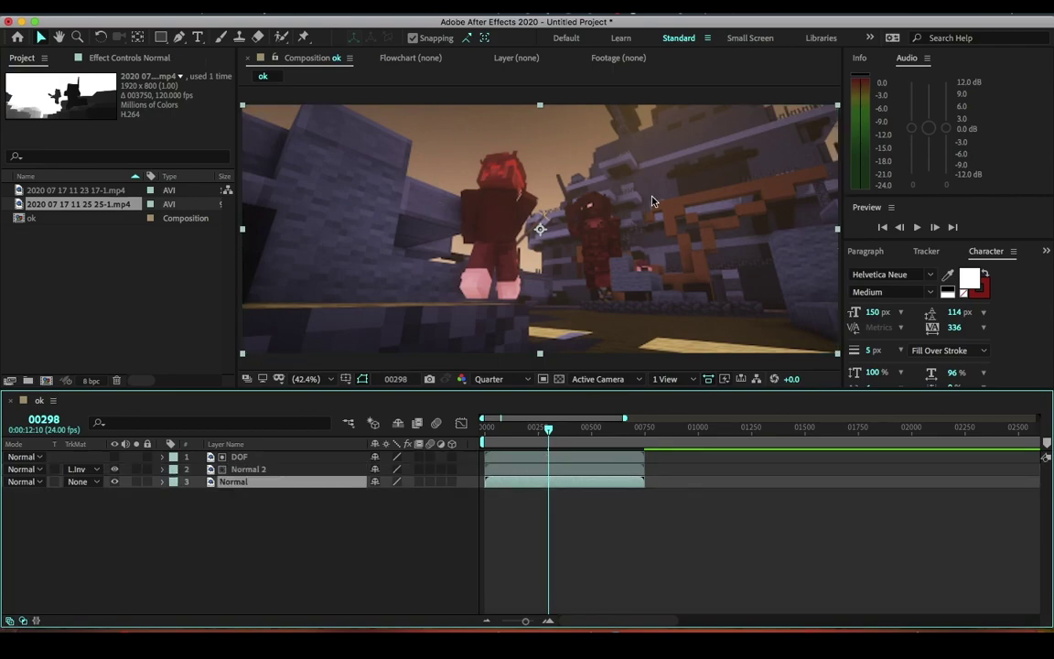
Search for Tint and apply it to the Normal layer
{"action": "key", "text": "super+5"}
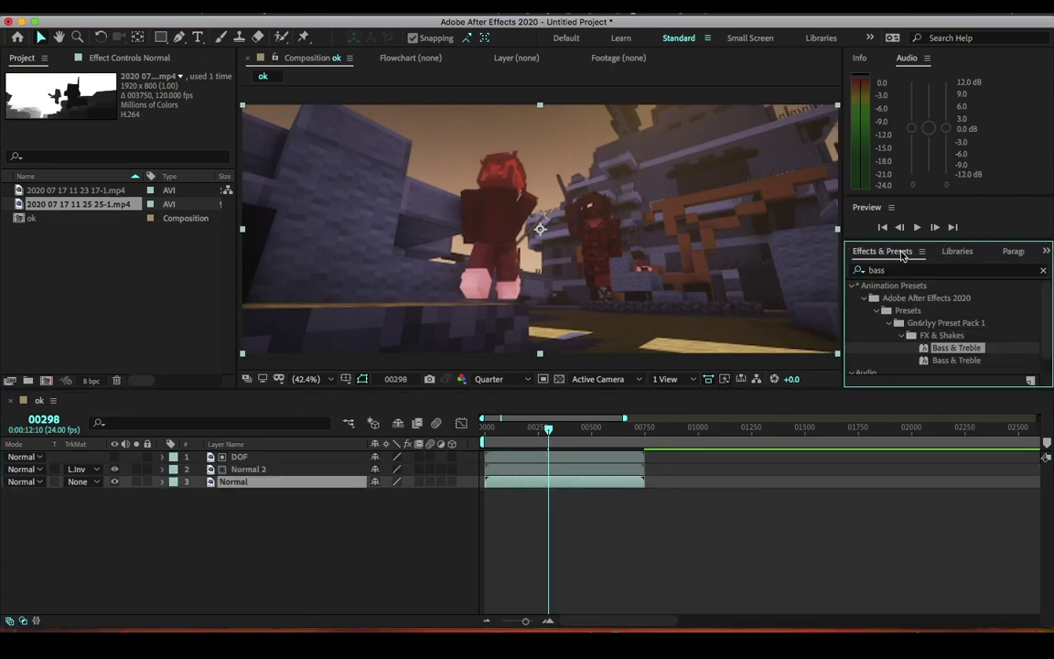
{"action": "type", "text": "tint"}
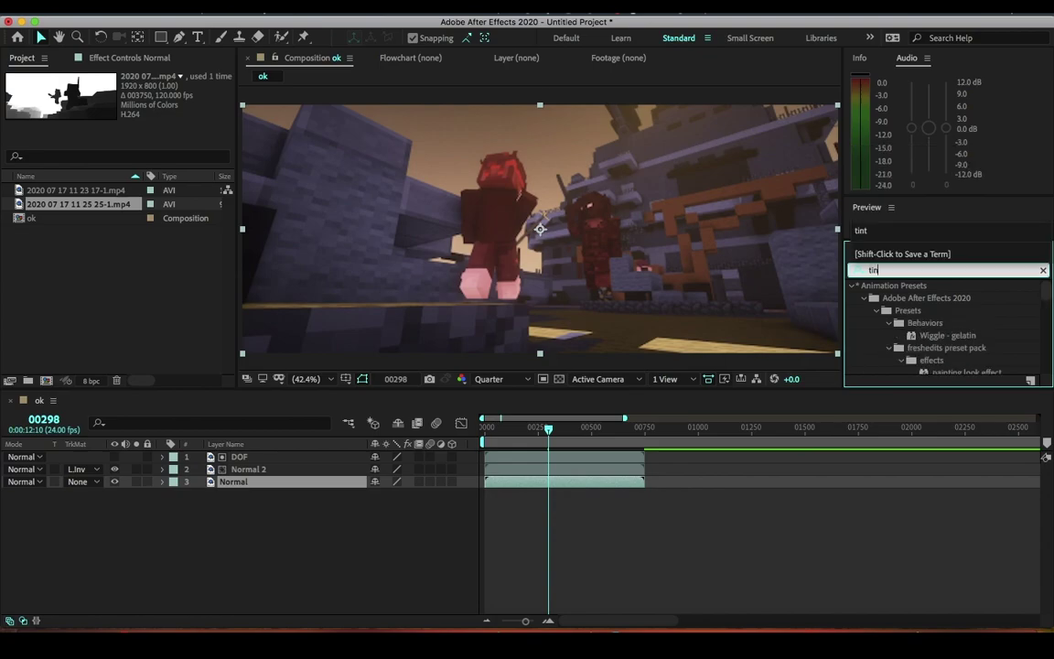
{"action": "left_click", "coordinate": [853, 287]}
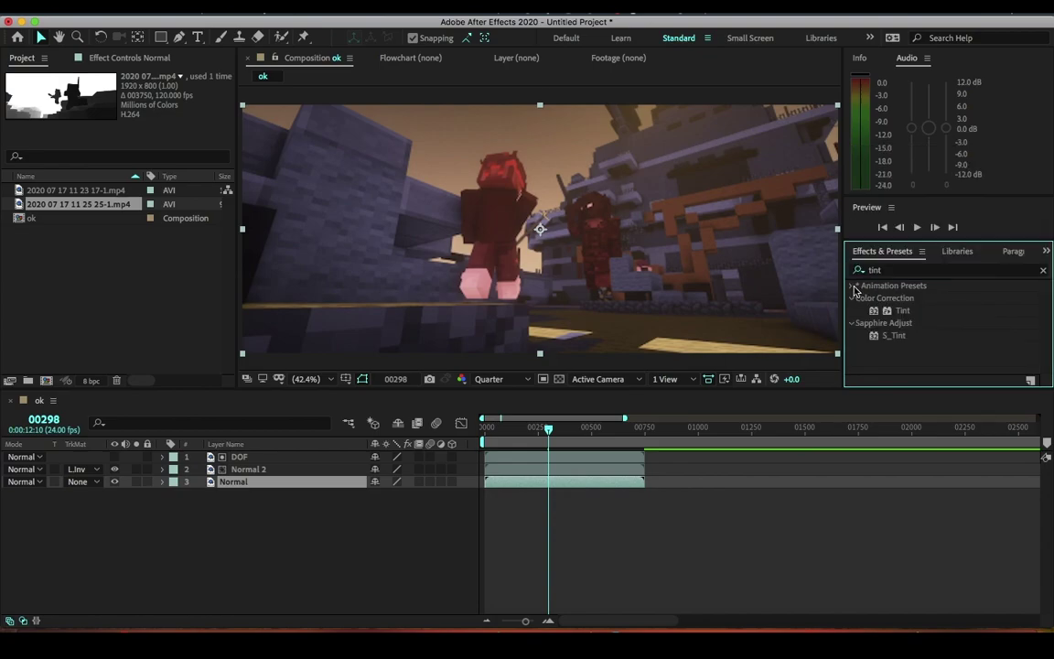
{"action": "left_click_drag", "start_coordinate": [909, 314], "coordinate": [613, 483]}
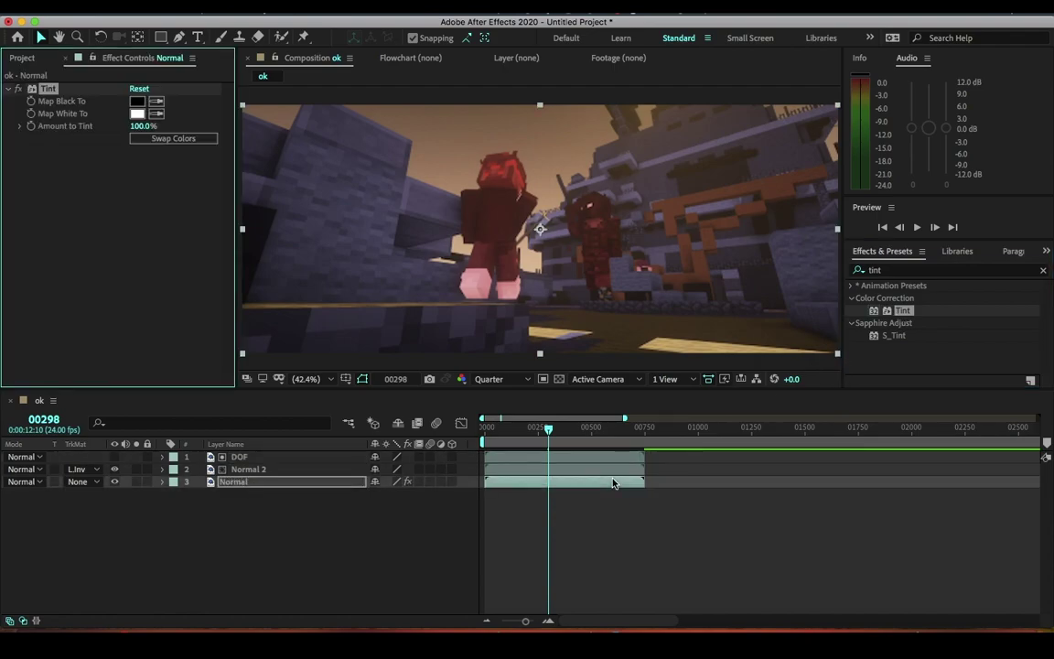
Map black to red and lower the tint amount, then delete the Tint effect
{"action": "left_click", "coordinate": [138, 103]}
{"action": "left_click_drag", "start_coordinate": [501, 210], "coordinate": [520, 205]}
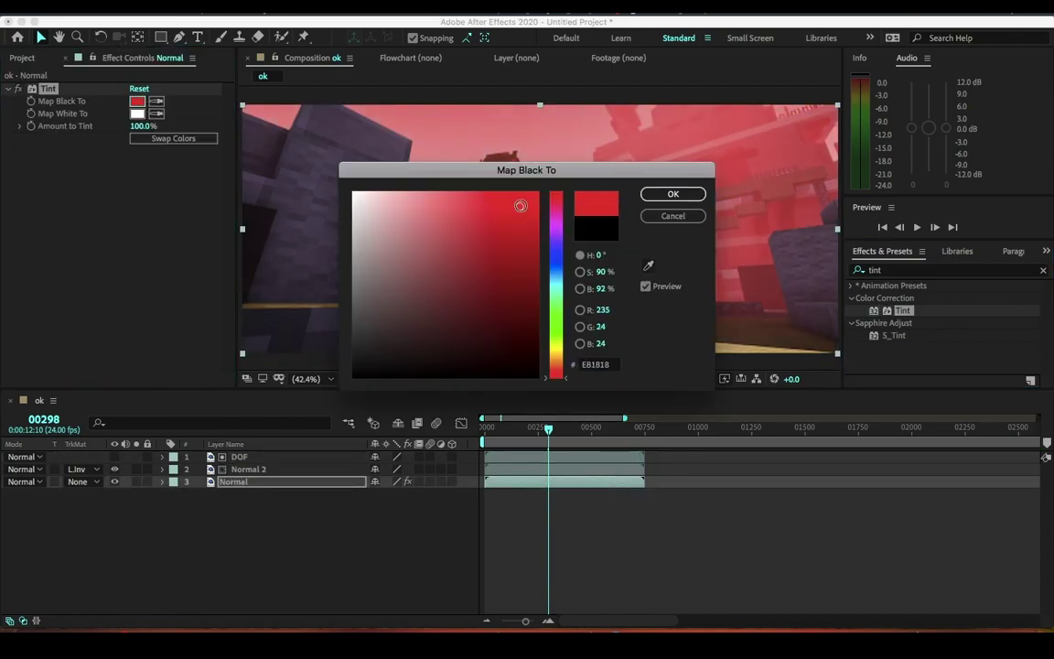
{"action": "left_click", "coordinate": [673, 194]}
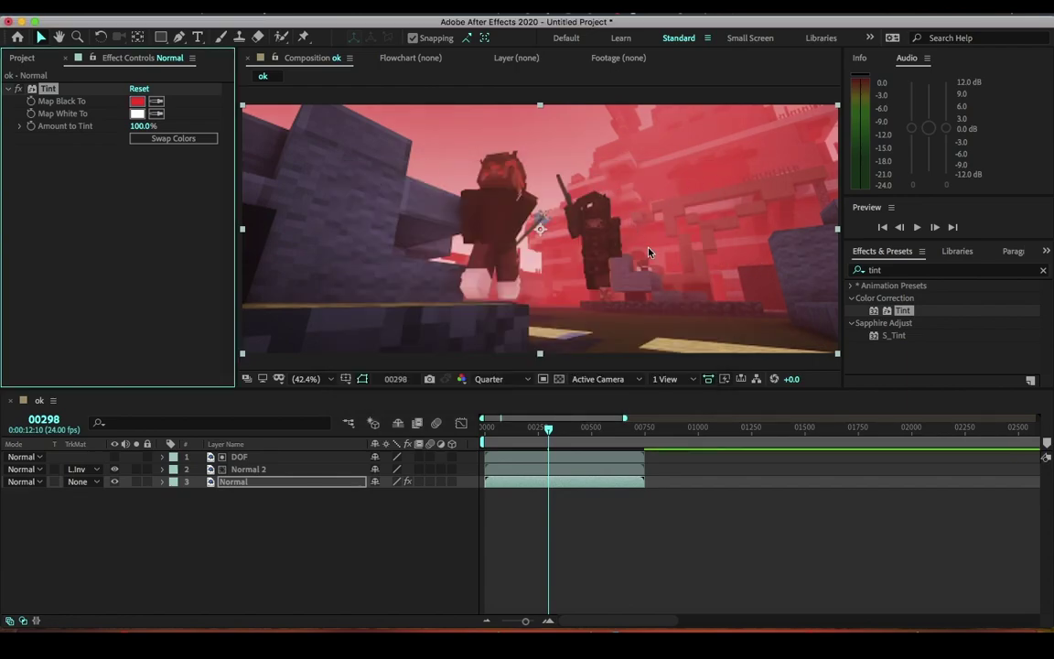
{"action": "left_click_drag", "start_coordinate": [137, 125], "coordinate": [167, 127]}
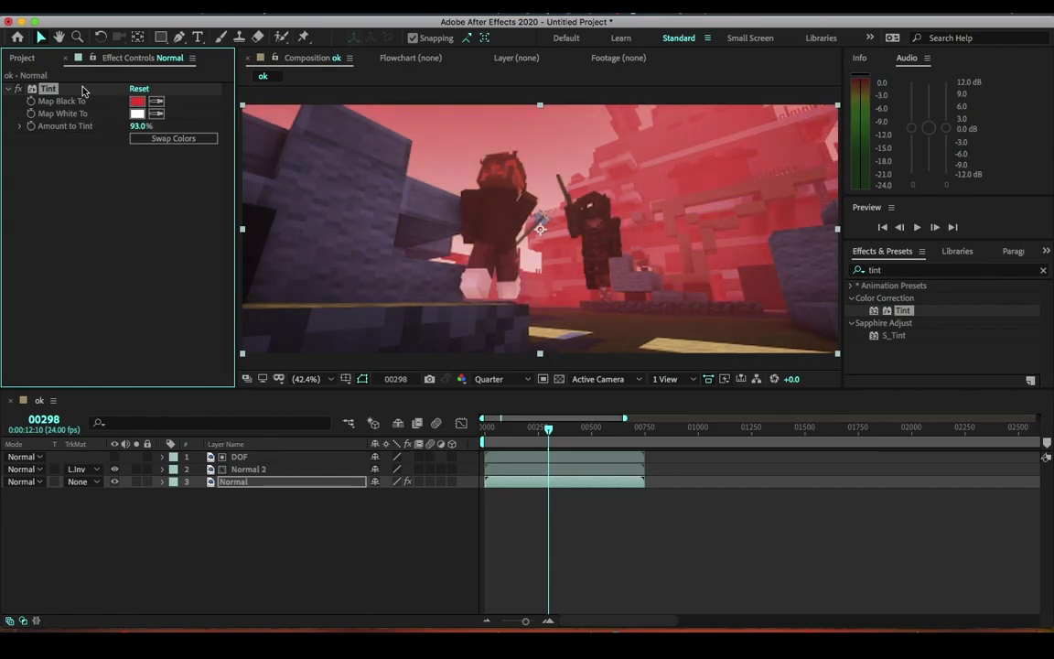
{"action": "key", "text": "Delete"}
Search 'fogl' and apply S_ZFogLinear to the Normal layer
{"action": "left_click", "coordinate": [907, 270]}
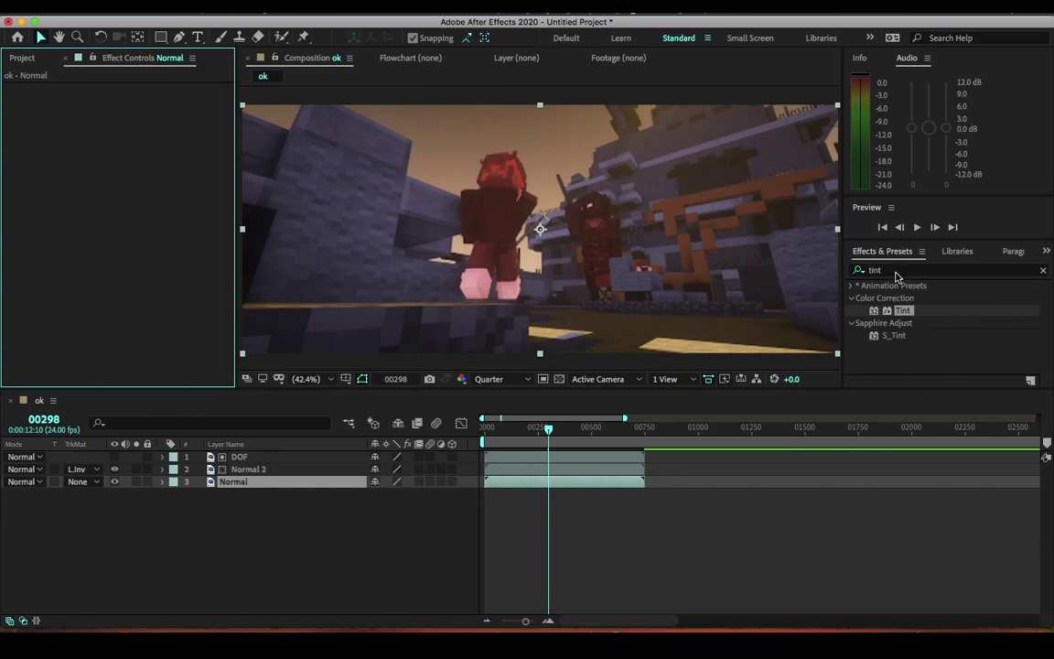
{"action": "type", "text": "fogl"}
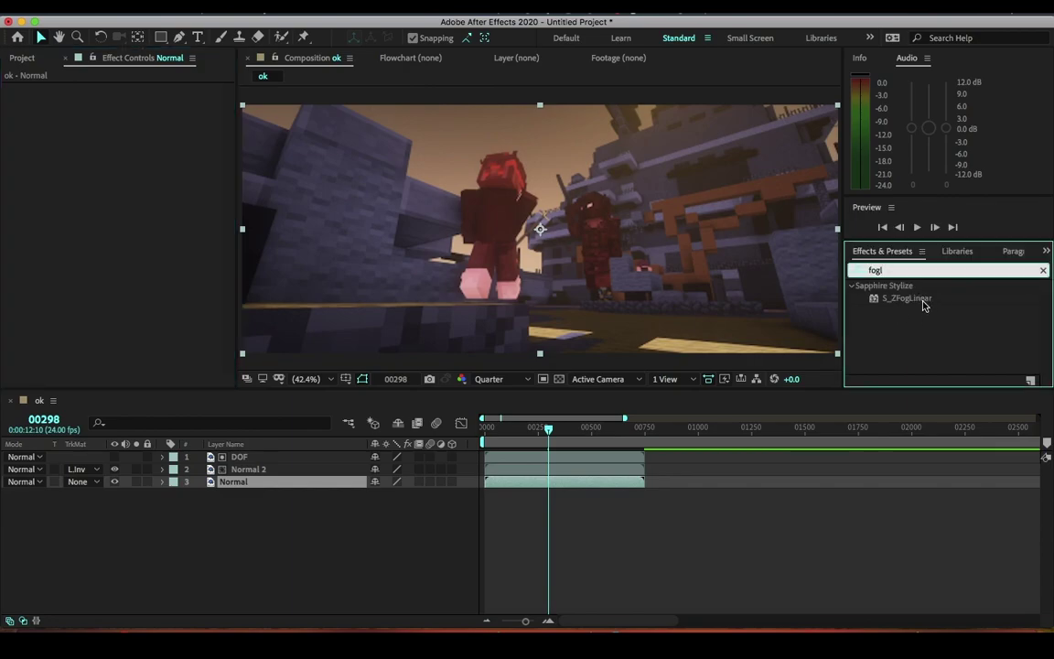
{"action": "left_click", "coordinate": [923, 301]}
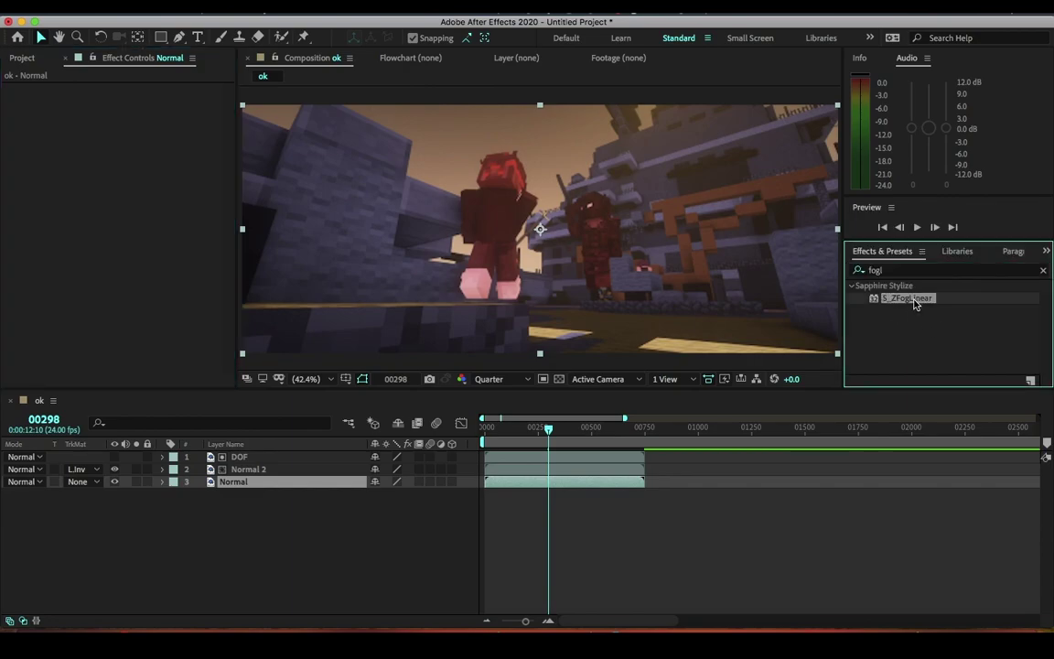
{"action": "left_click_drag", "start_coordinate": [919, 302], "coordinate": [620, 483]}
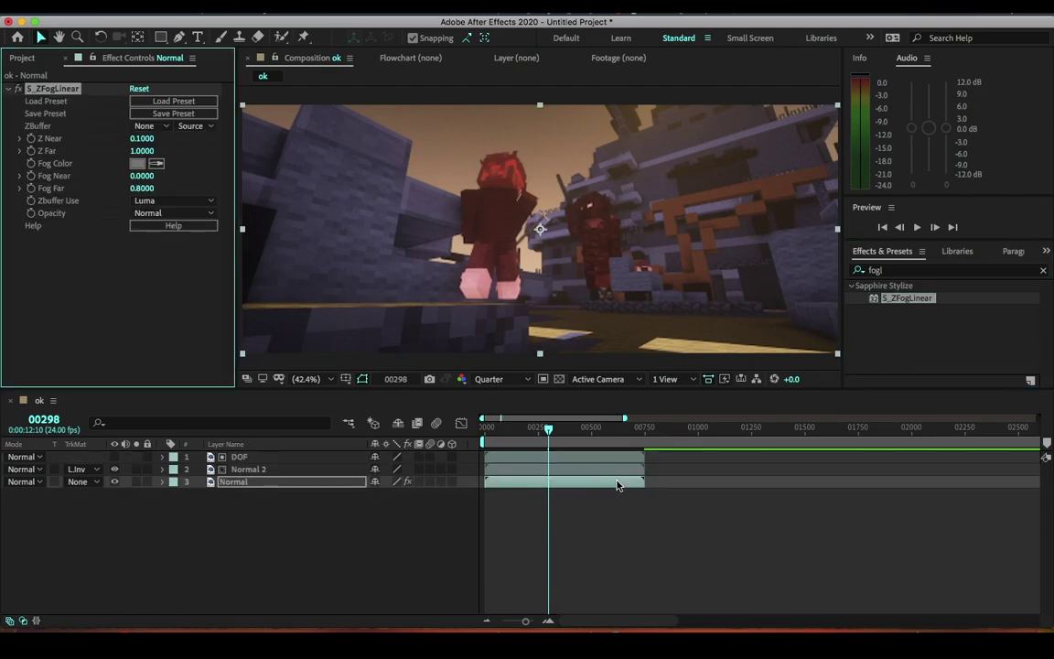
Set the fog's ZBuffer to the Normal layer and its Fog Color to blue
{"action": "left_click", "coordinate": [145, 127]}
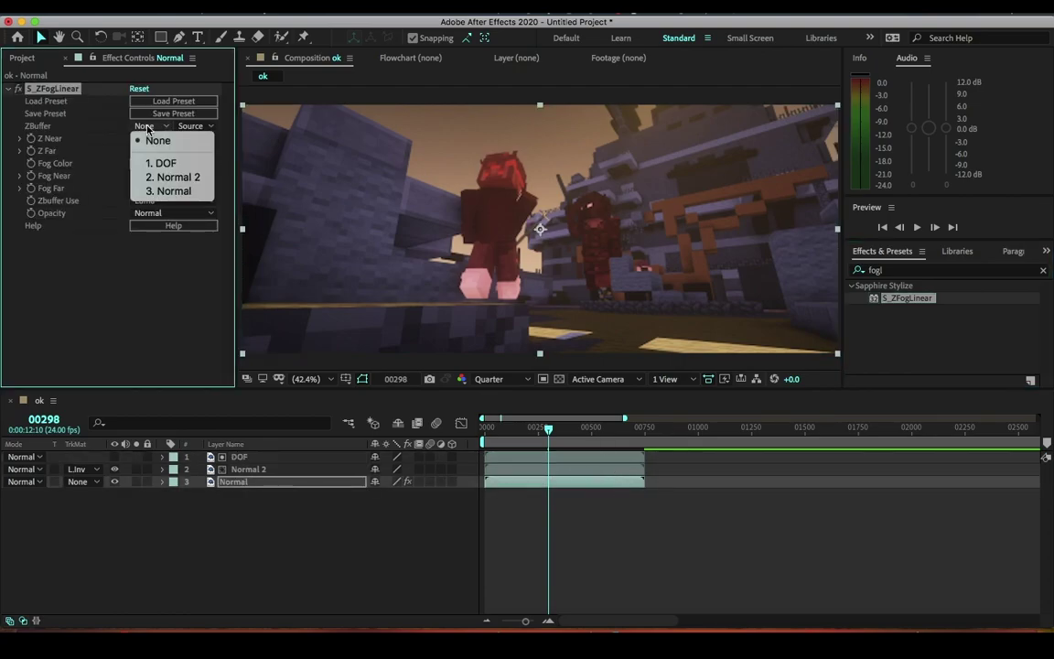
{"action": "left_click", "coordinate": [171, 169]}
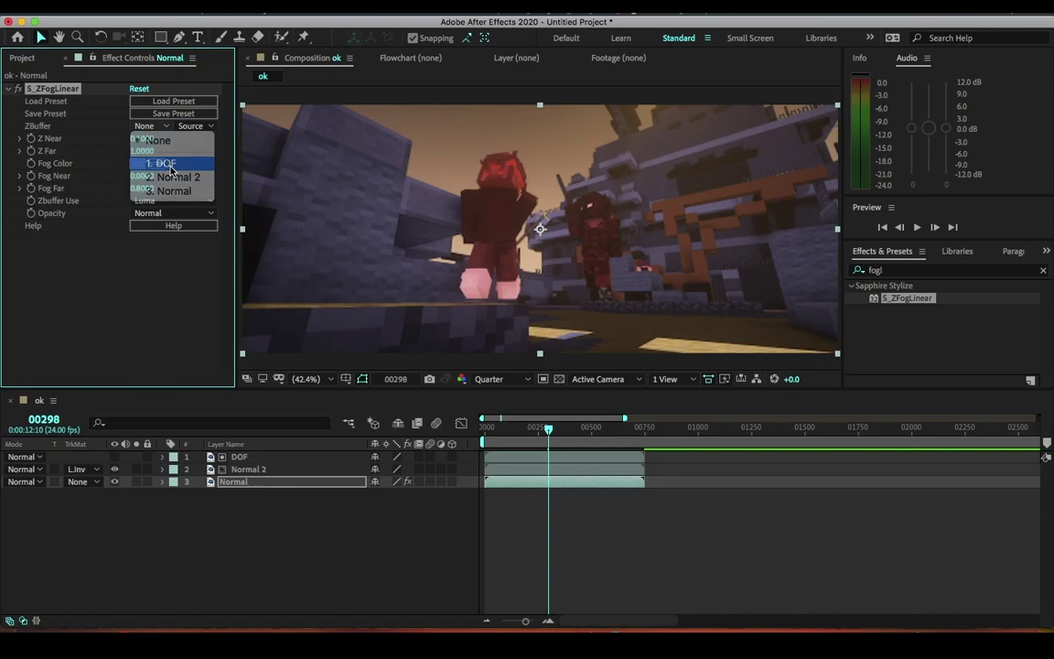
{"action": "left_click", "coordinate": [151, 126]}
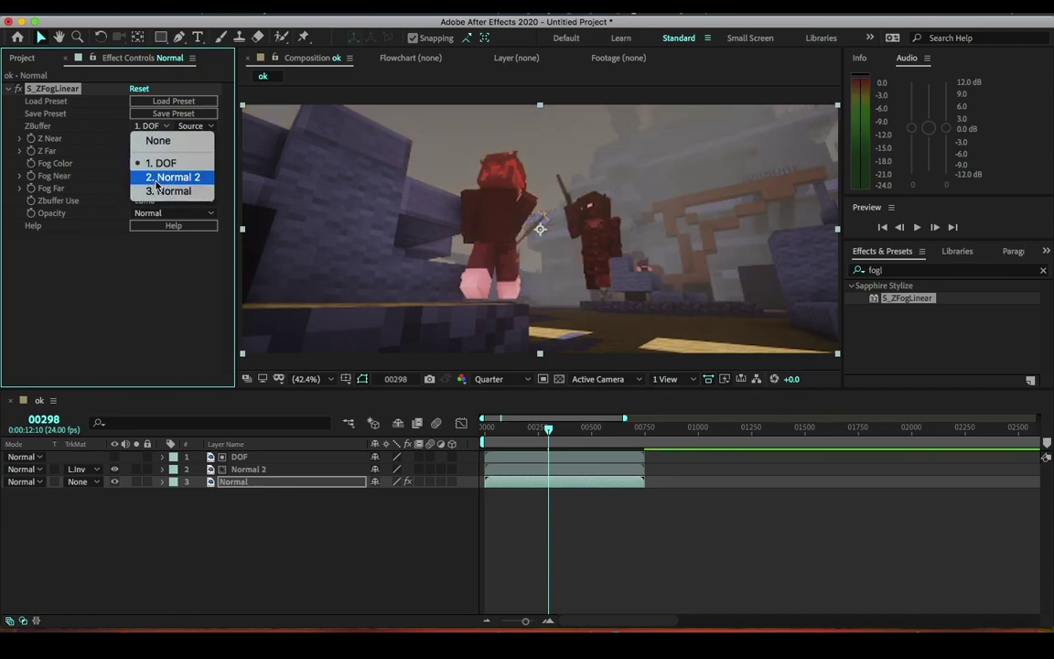
{"action": "left_click", "coordinate": [163, 190]}
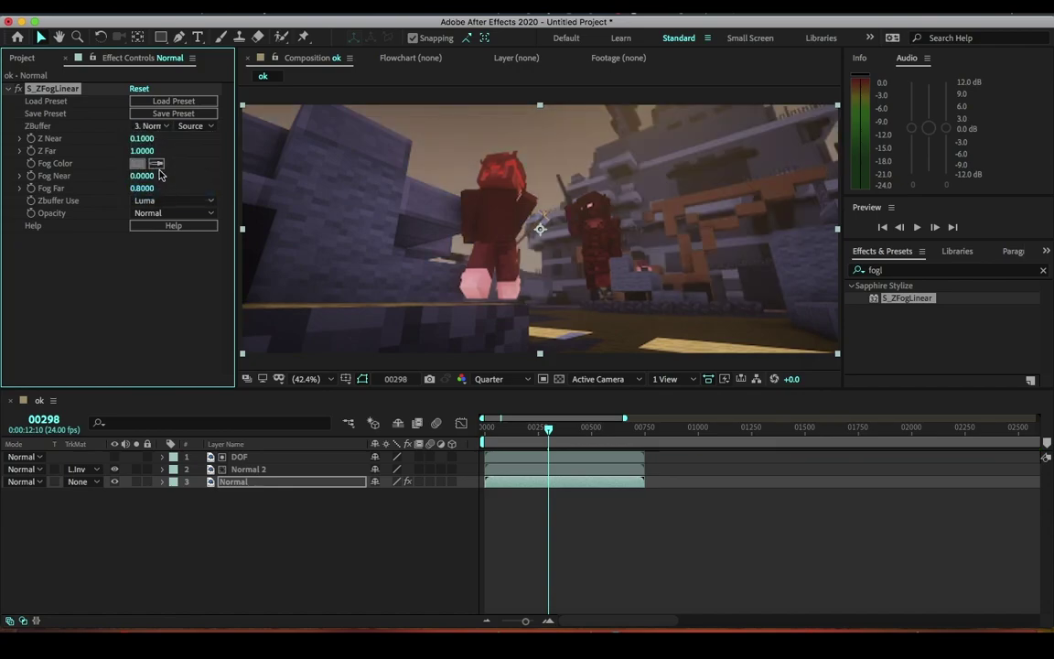
{"action": "left_click", "coordinate": [137, 163]}
{"action": "left_click_drag", "start_coordinate": [475, 190], "coordinate": [545, 255]}
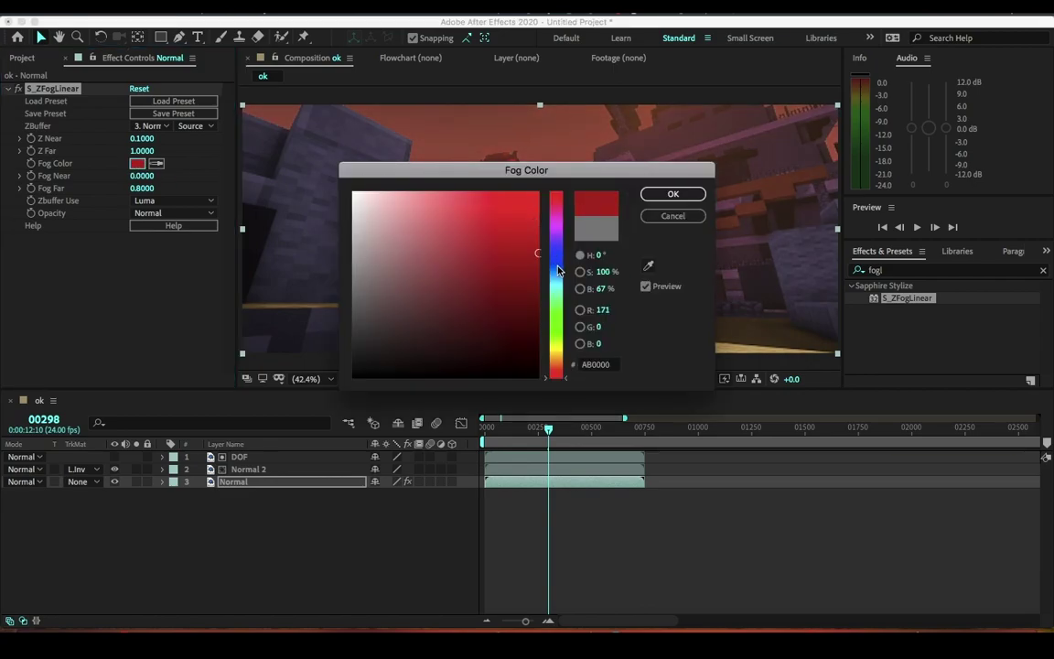
{"action": "left_click", "coordinate": [557, 270]}
{"action": "left_click", "coordinate": [673, 194]}
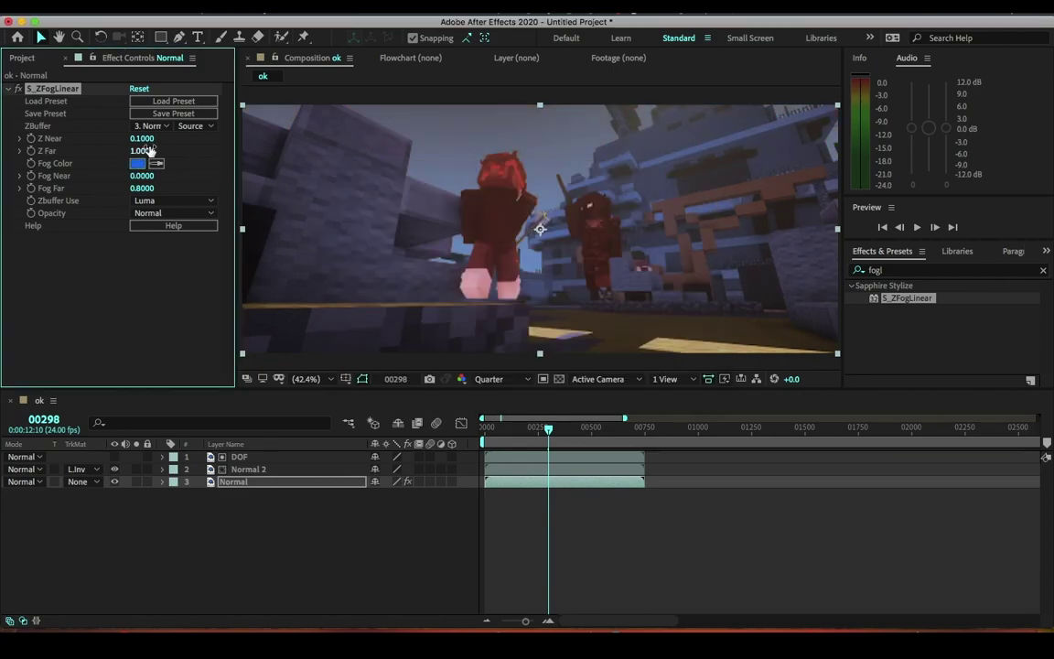
Set Z Near to 0 and bring Z Far down from 0.67 to 0.51
{"action": "left_click_drag", "start_coordinate": [139, 138], "coordinate": [117, 139]}
{"action": "type", "text": "0.67"}
{"action": "key", "text": "Return"}
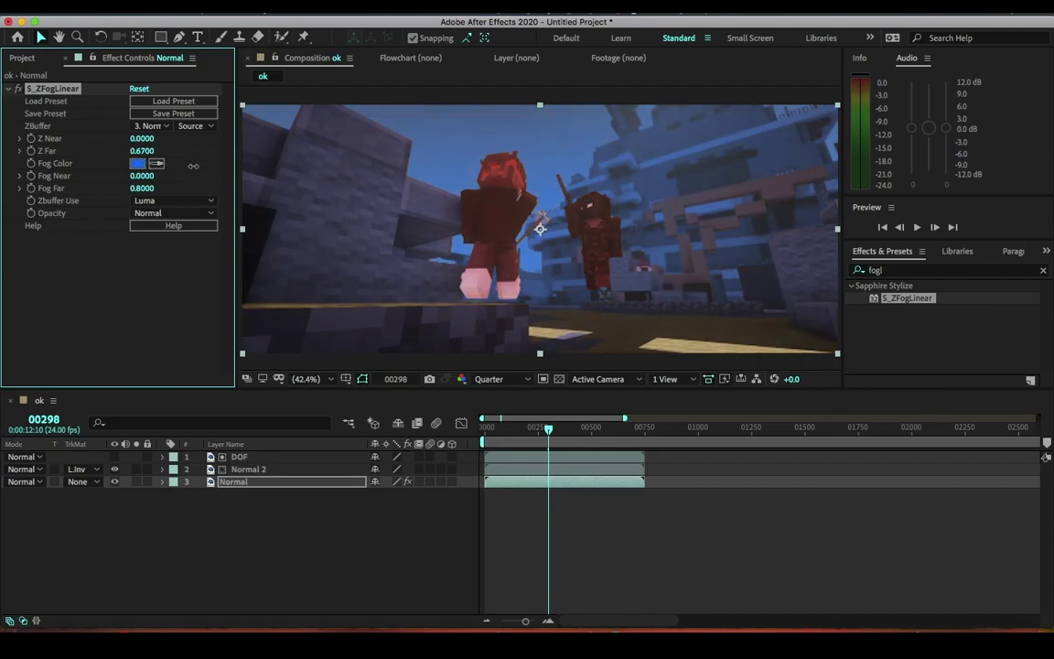
{"action": "left_click_drag", "start_coordinate": [194, 165], "coordinate": [183, 170]}
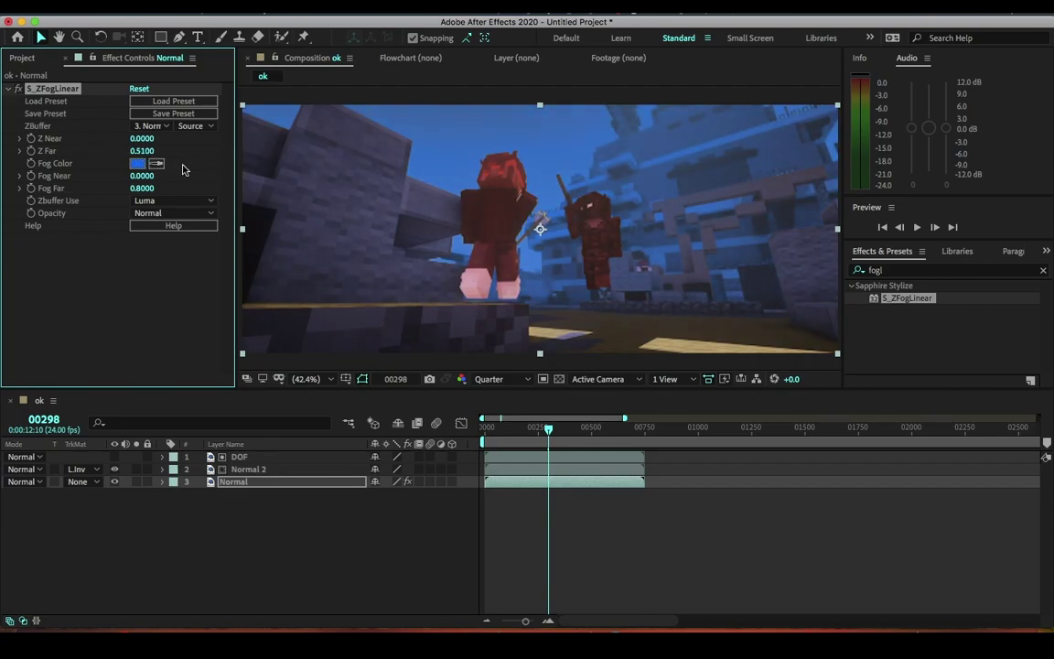
{"action": "left_click", "coordinate": [889, 274]}
Search for Motion Tile and apply it to the Normal layer
{"action": "type", "text": "motiont"}
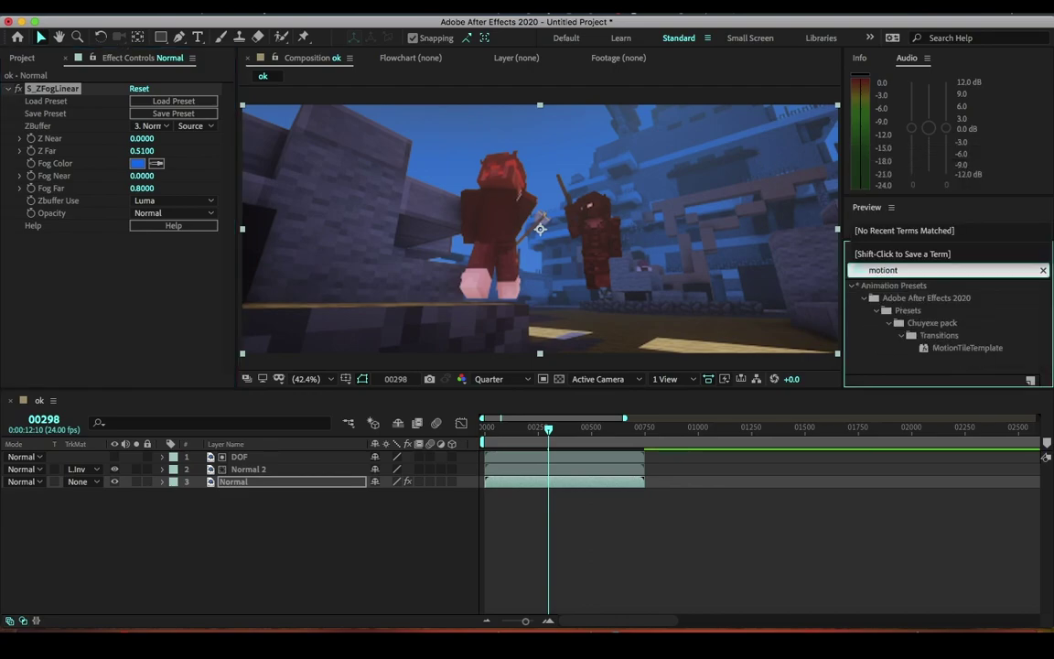
{"action": "key", "text": "BackSpace"}
{"action": "type", "text": "tile"}
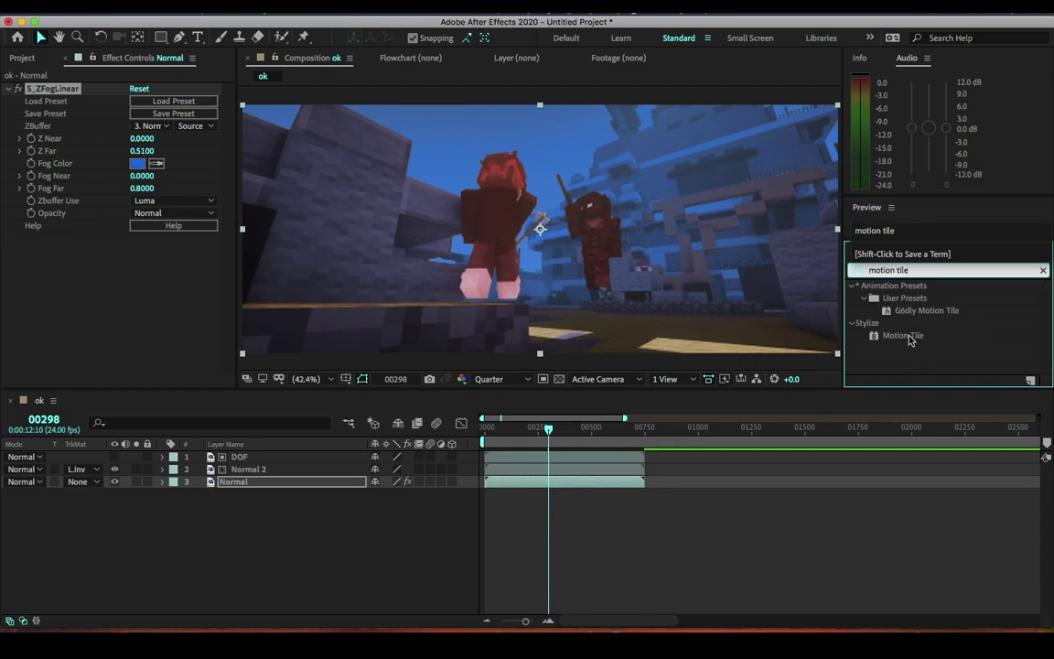
{"action": "left_click_drag", "start_coordinate": [911, 338], "coordinate": [563, 499]}
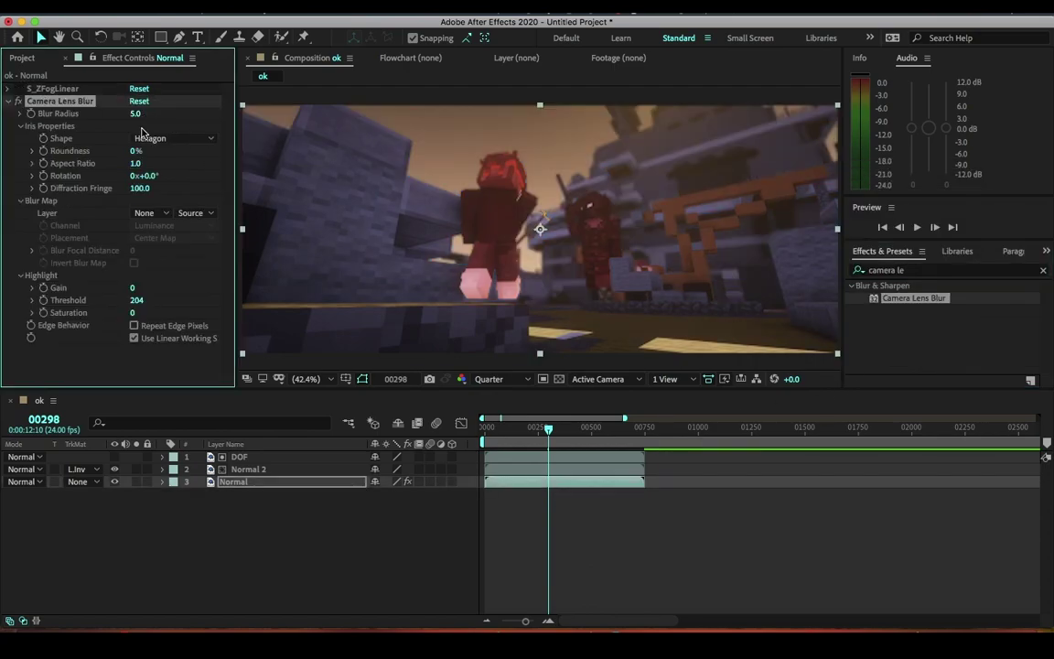
Set Camera Lens Blur radius to 10 and move Motion Tile to the top of the stack
{"action": "left_click", "coordinate": [133, 114]}
{"action": "type", "text": "10"}
{"action": "key", "text": "Return"}
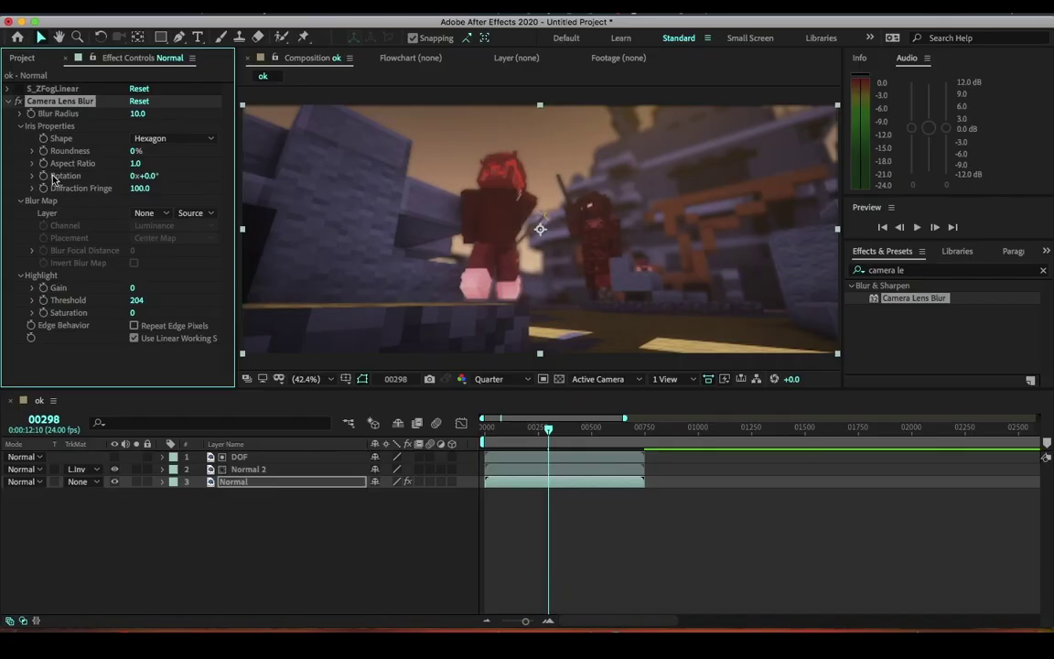
{"action": "left_click_drag", "start_coordinate": [48, 350], "coordinate": [57, 84]}
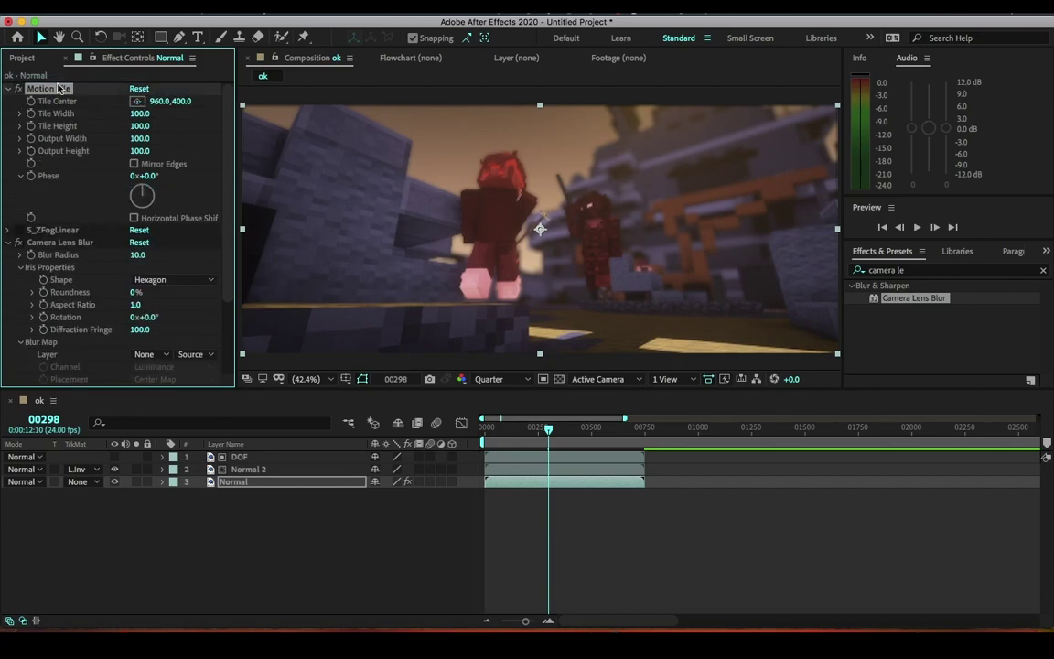
Set Motion Tile output width and height to 200 with Mirror Edges on
{"action": "left_click", "coordinate": [139, 138]}
{"action": "type", "text": "200"}
{"action": "left_click", "coordinate": [140, 151]}
{"action": "type", "text": "200"}
{"action": "key", "text": "Return"}
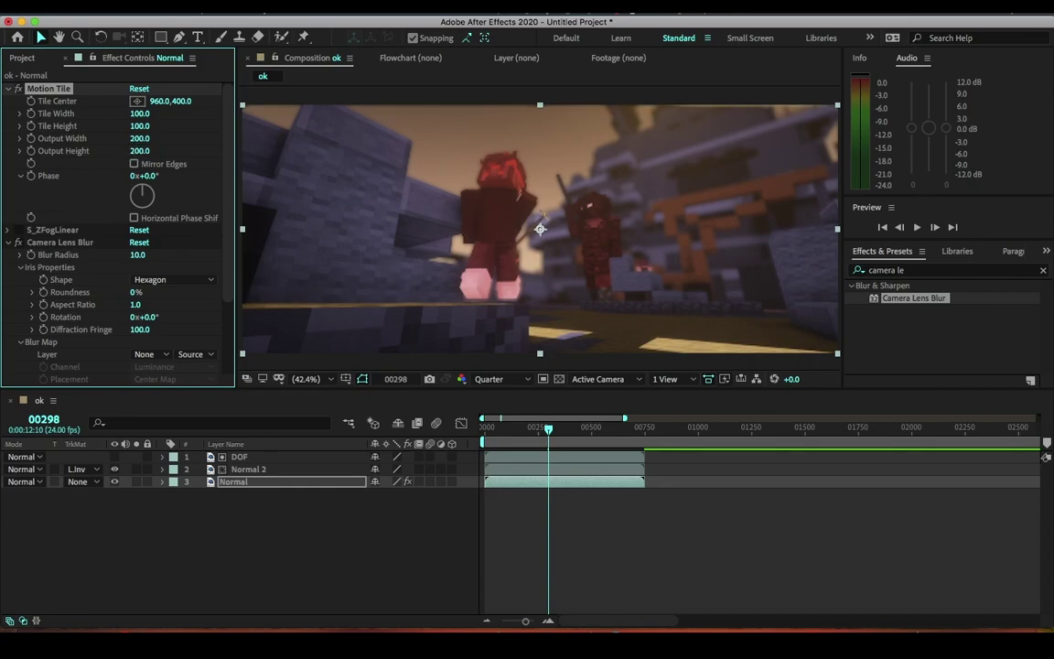
{"action": "left_click", "coordinate": [135, 165]}
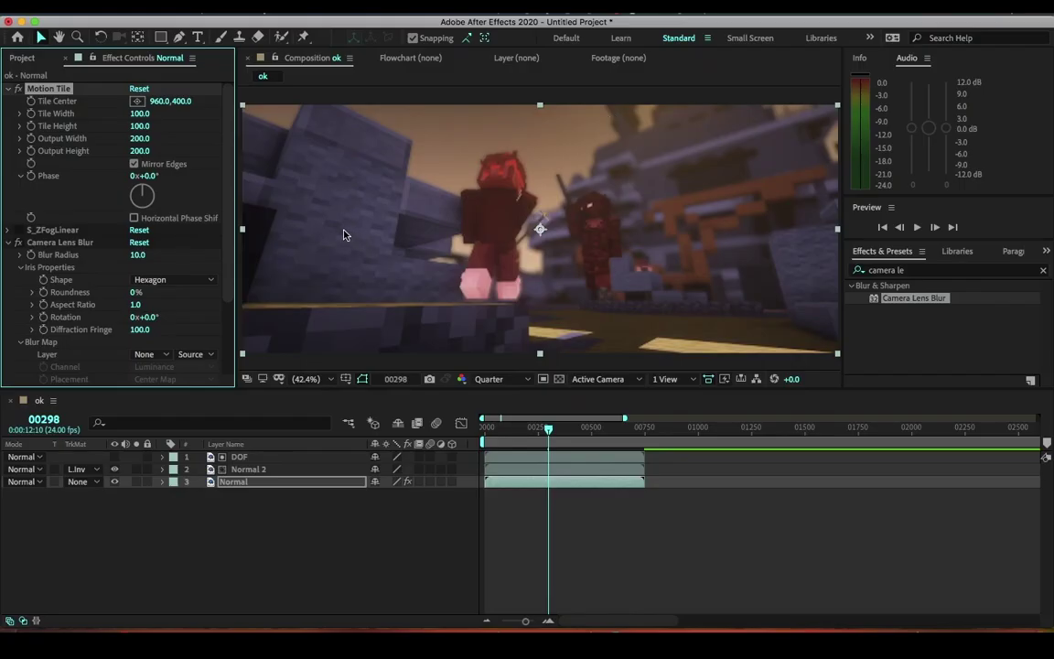
Re-enable S_ZFogLinear and change the Camera Lens Blur iris shape to Square
{"action": "left_click", "coordinate": [19, 230]}
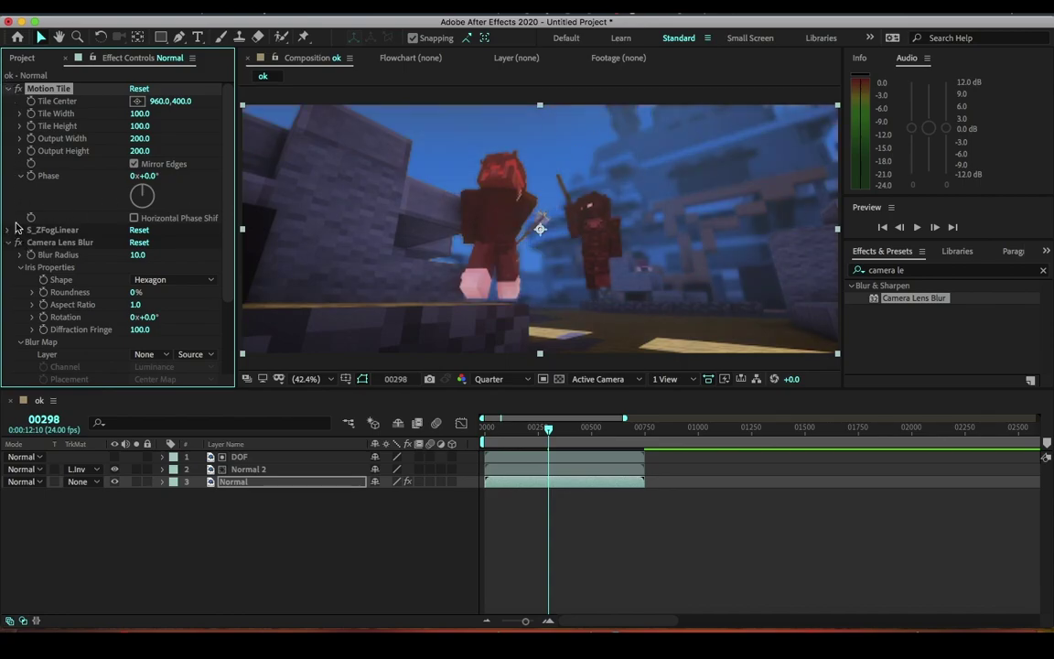
{"action": "scroll", "coordinate": [32, 249], "scroll_direction": "down", "scroll_amount": 1}
{"action": "scroll", "coordinate": [37, 243], "scroll_direction": "up", "scroll_amount": 1}
{"action": "scroll", "coordinate": [64, 252], "scroll_direction": "down", "scroll_amount": 5}
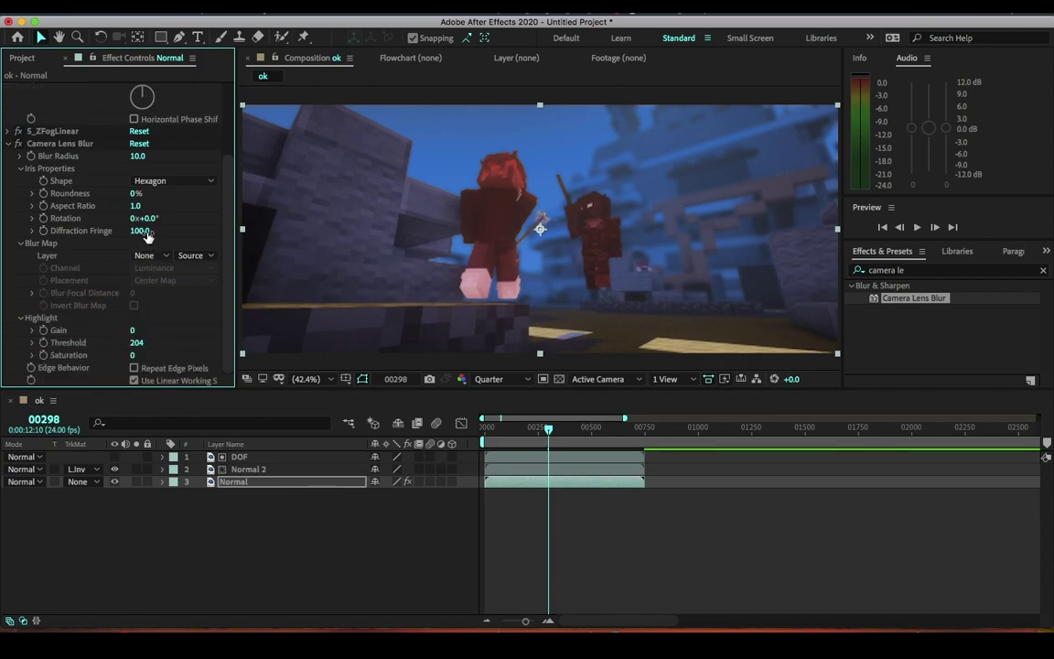
{"action": "left_click", "coordinate": [138, 182]}
{"action": "left_click", "coordinate": [163, 210]}
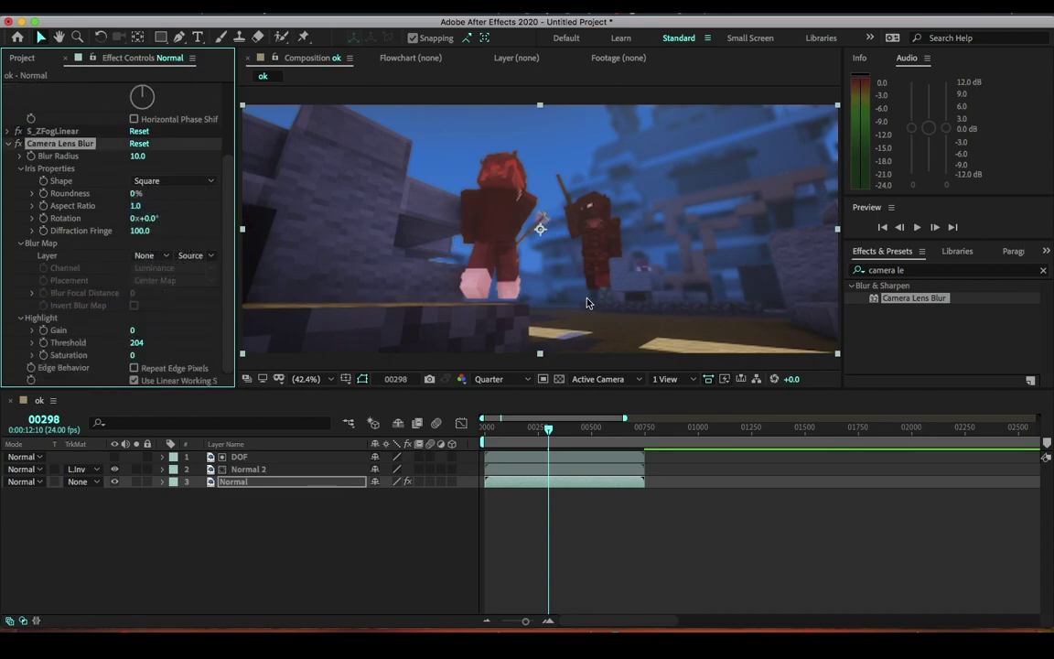
{"action": "left_click", "coordinate": [8, 143]}
{"action": "left_click", "coordinate": [911, 272]}
{"action": "left_click", "coordinate": [911, 271]}
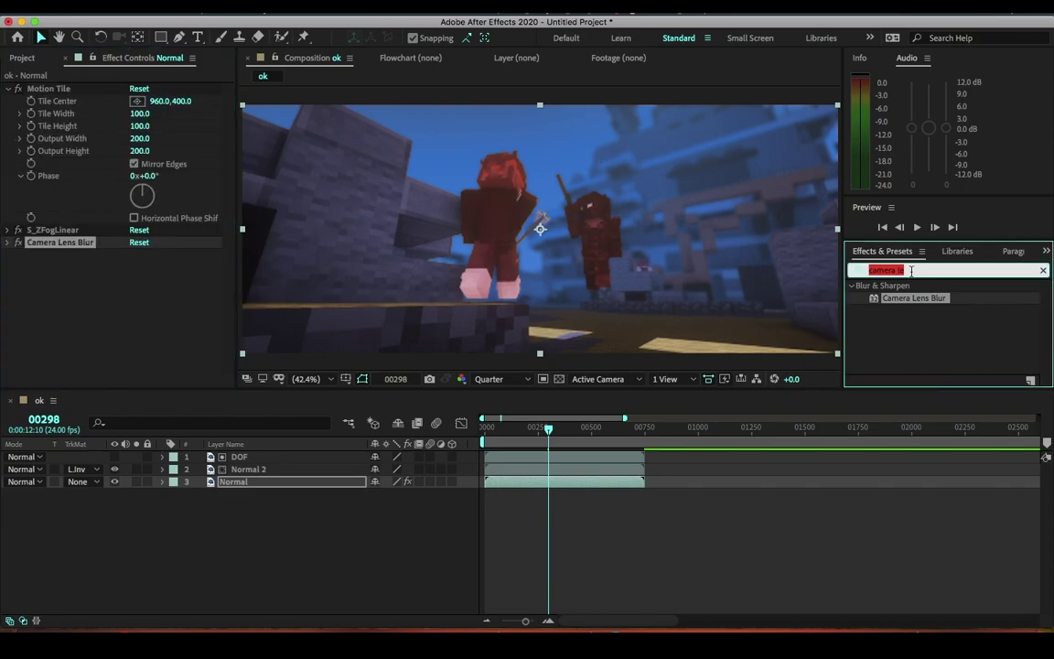
Delete the old 'camera le' text from the Effects & Presets search
{"action": "key", "text": "BackSpace"}
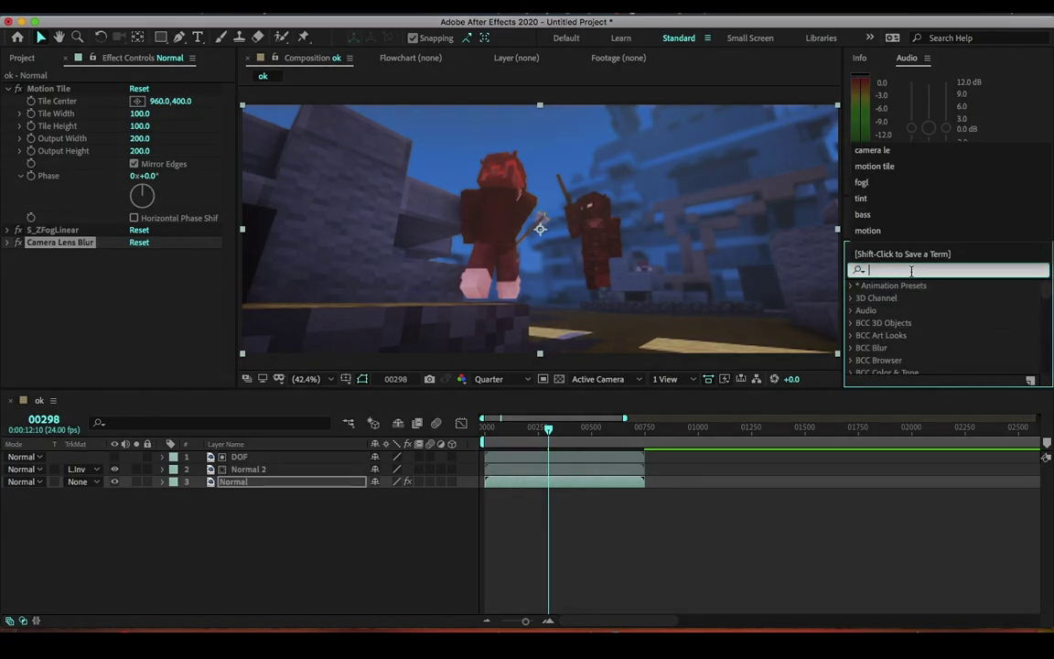